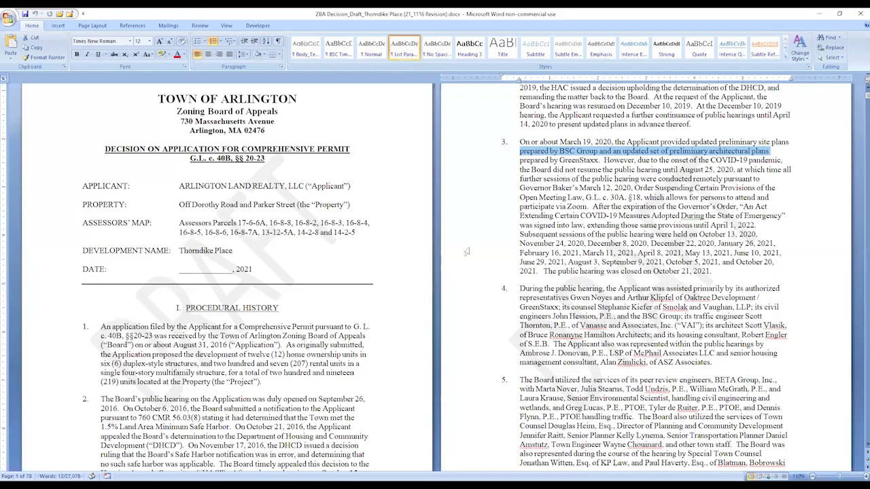
Scroll down the Thorndike Place draft to Section IV Conditions on page 37.
scroll(449, 326, "down", 7)
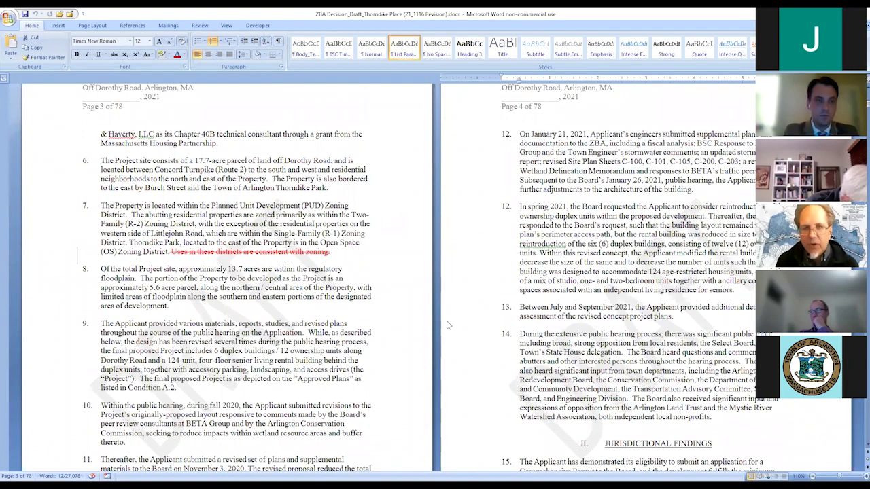
scroll(448, 335, "down", 20)
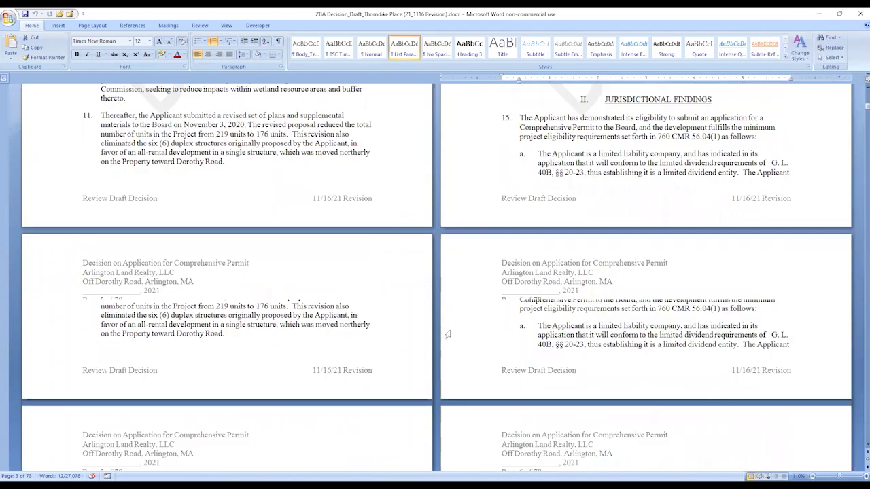
scroll(488, 272, "down", 5)
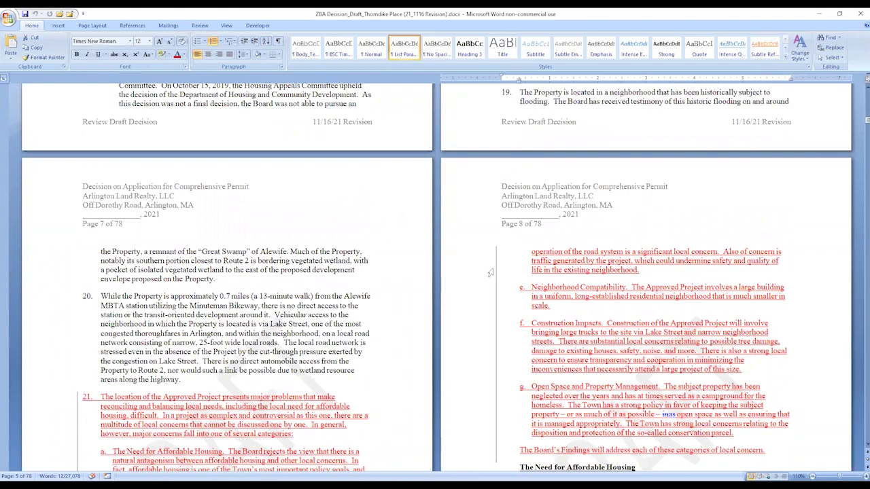
scroll(489, 272, "down", 3)
scroll(490, 273, "down", 20)
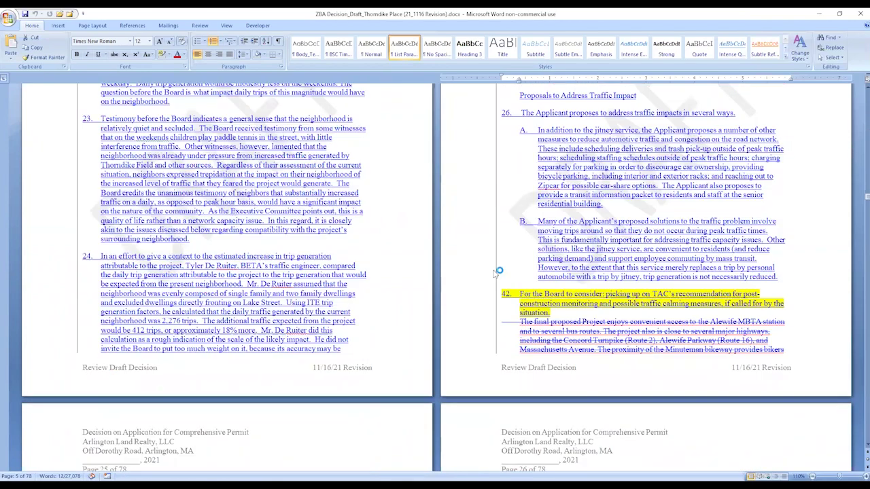
scroll(490, 275, "down", 20)
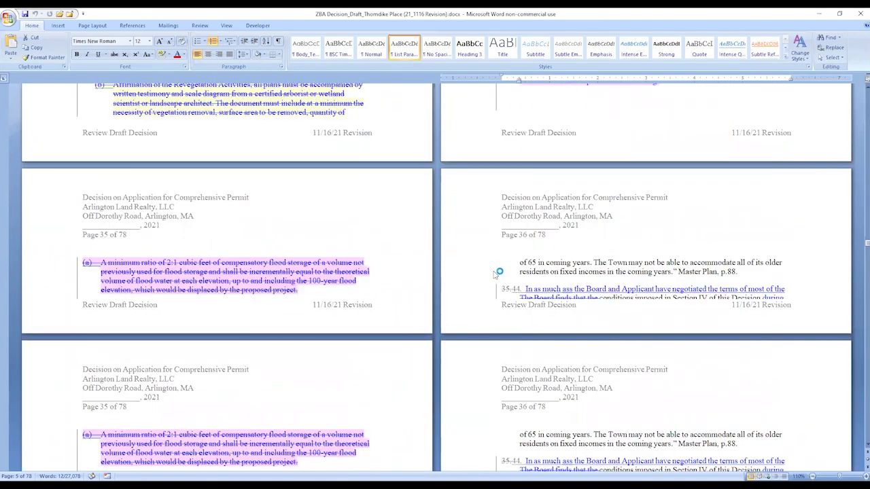
scroll(497, 276, "down", 15)
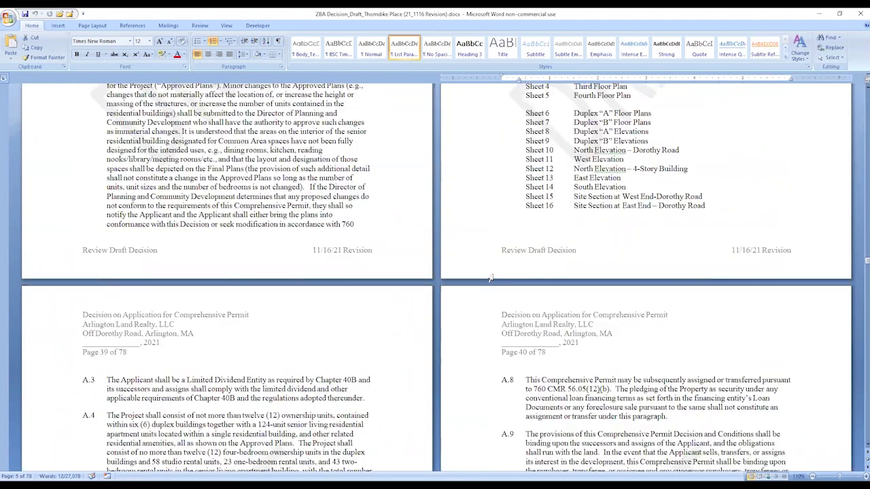
scroll(490, 278, "up", 9)
scroll(474, 212, "down", 3)
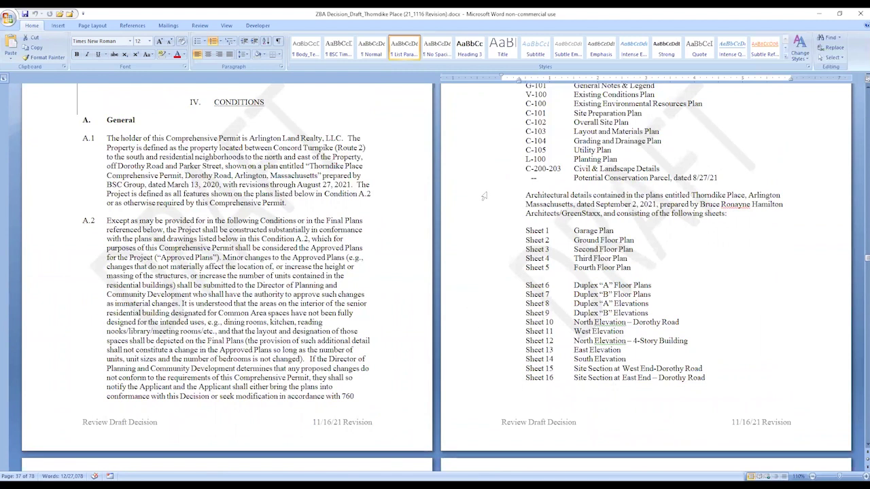
Skim Conditions A through I until wetland conditions I.21–I.35 appear on page 65.
scroll(481, 189, "down", 4)
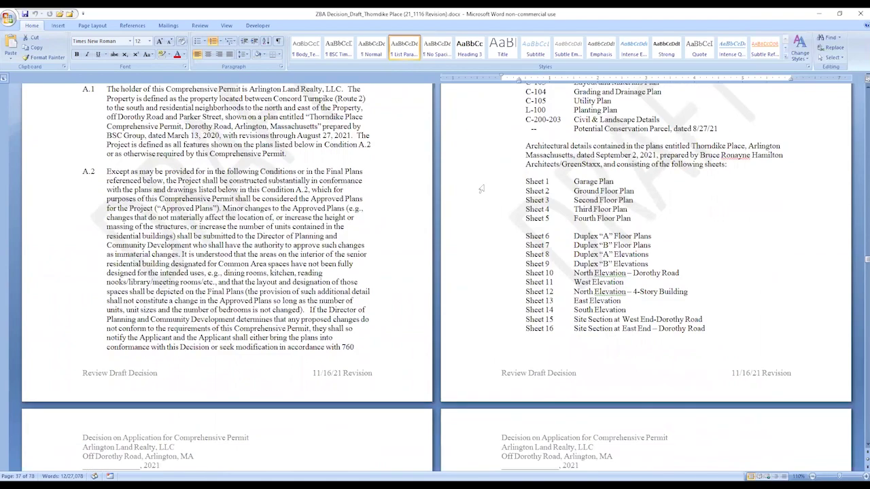
scroll(481, 189, "up", 5)
scroll(481, 189, "down", 10)
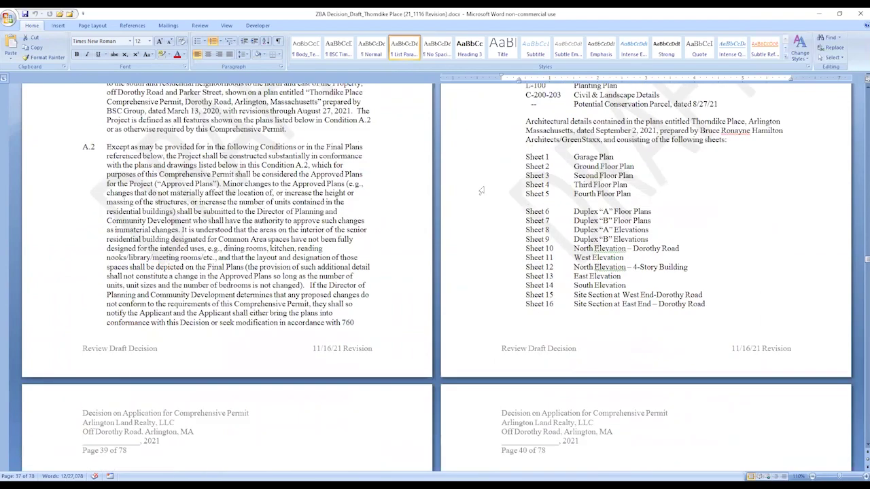
scroll(482, 191, "down", 20)
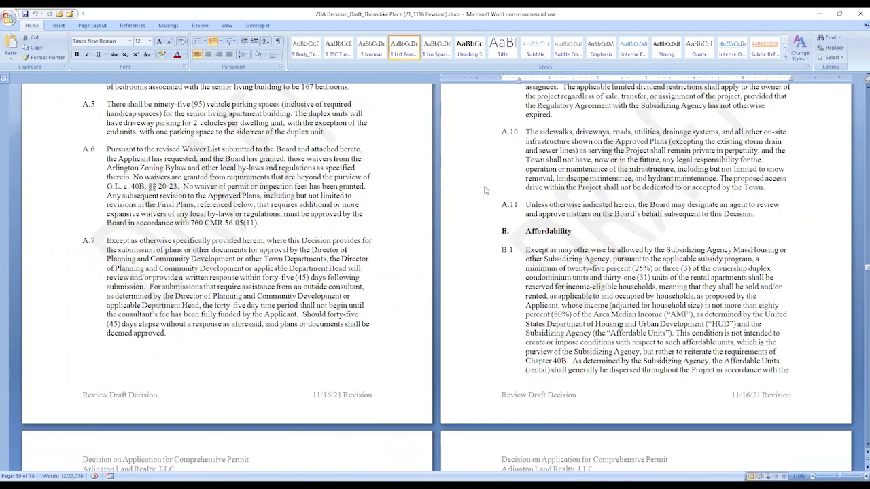
scroll(481, 191, "down", 10)
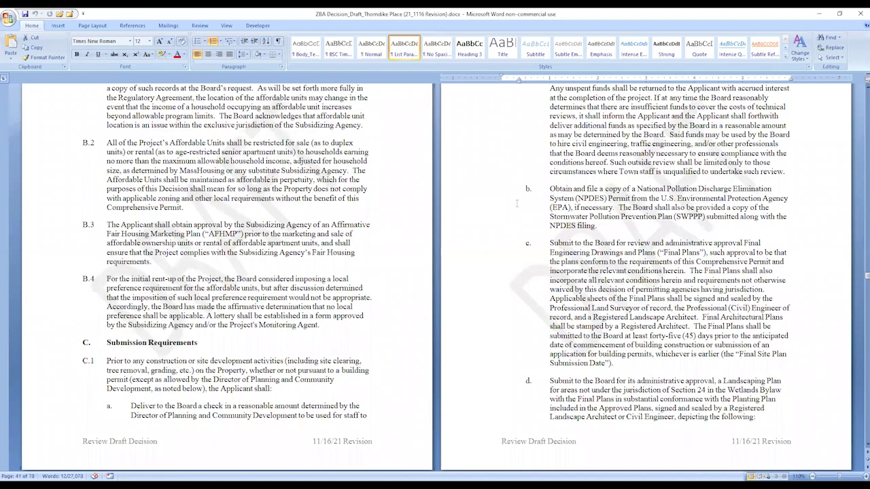
scroll(542, 254, "down", 6)
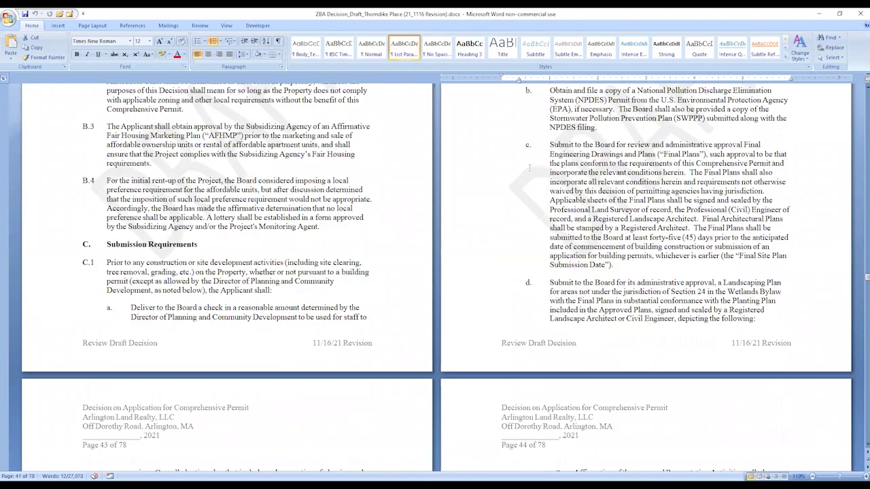
scroll(527, 180, "down", 2)
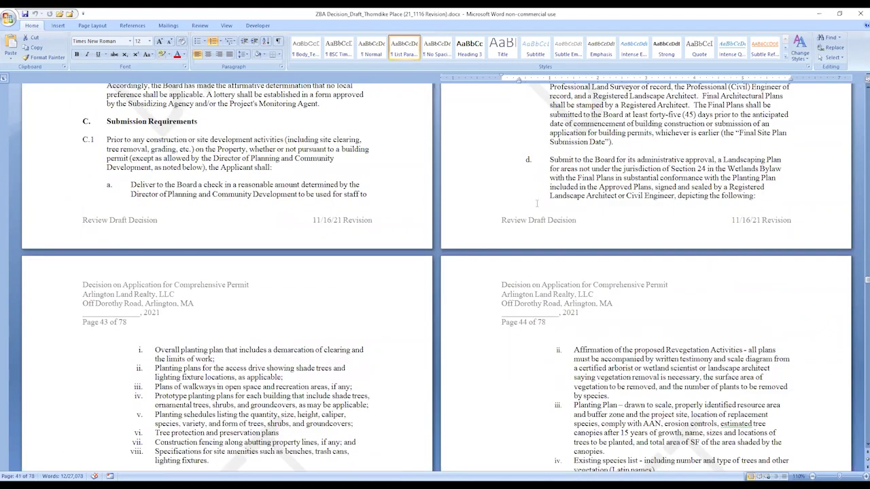
scroll(537, 248, "down", 6)
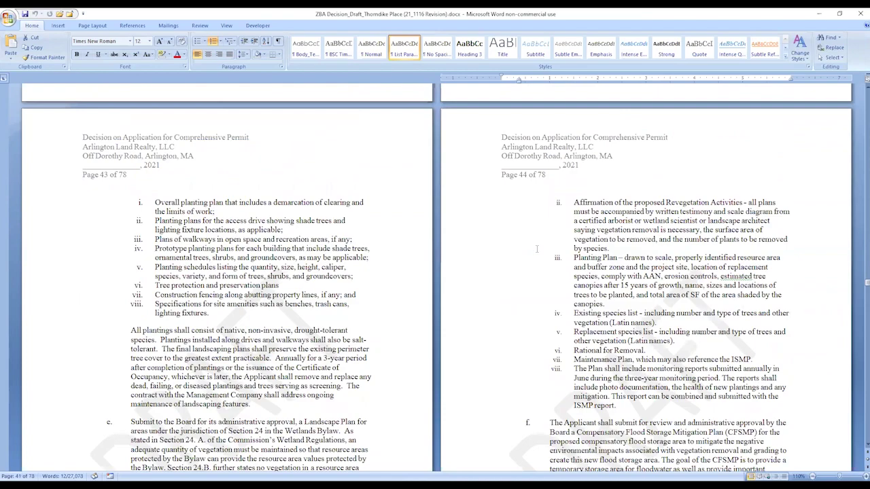
scroll(537, 249, "down", 20)
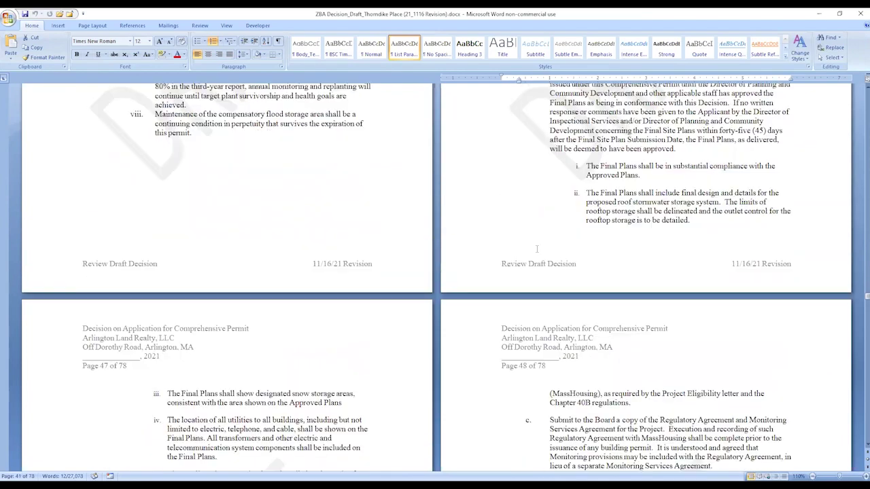
scroll(536, 249, "down", 20)
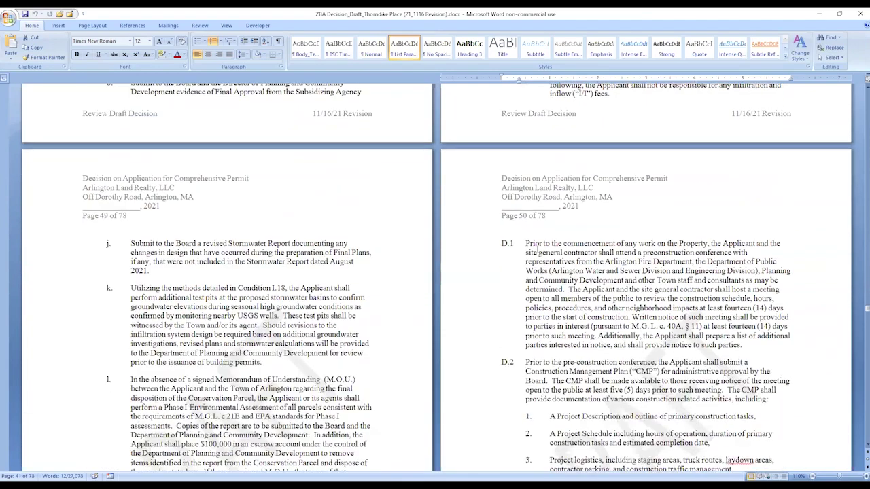
scroll(537, 248, "down", 20)
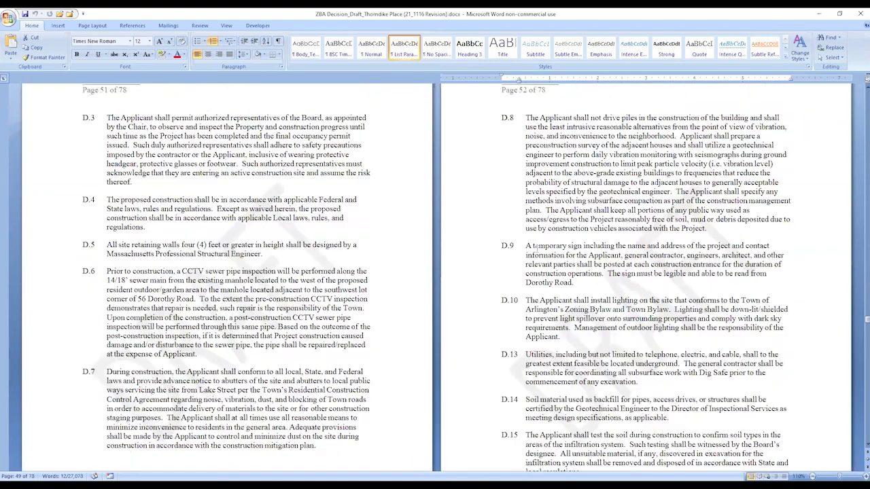
scroll(537, 249, "down", 20)
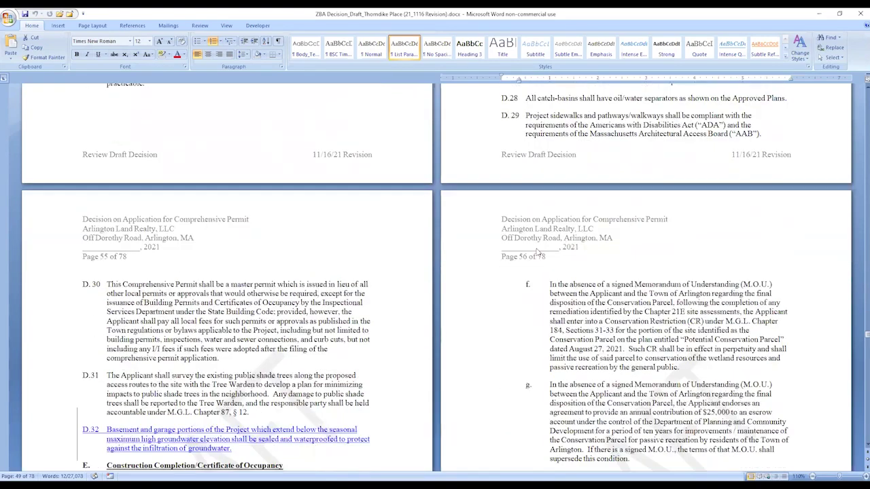
scroll(537, 252, "down", 5)
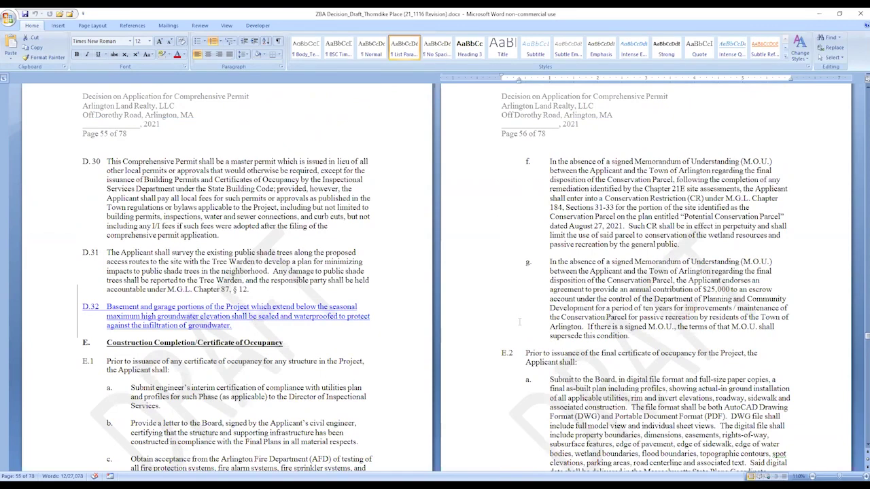
scroll(520, 325, "down", 8)
scroll(520, 326, "down", 20)
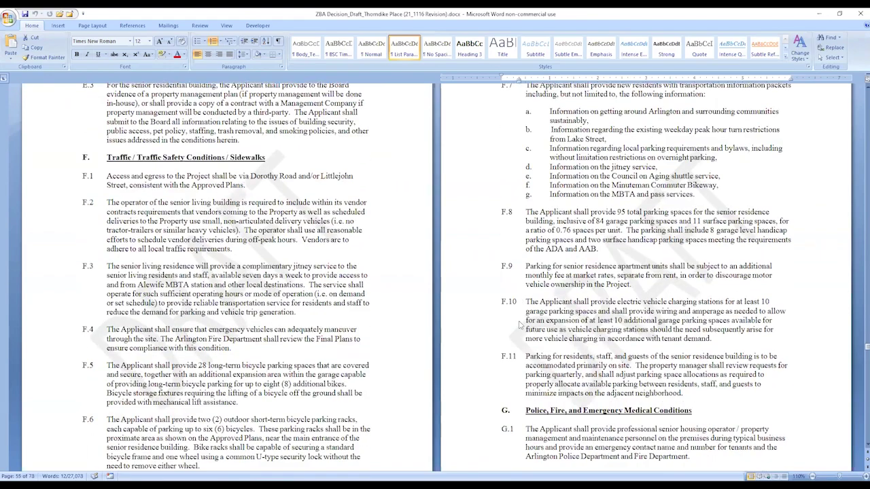
scroll(520, 323, "down", 20)
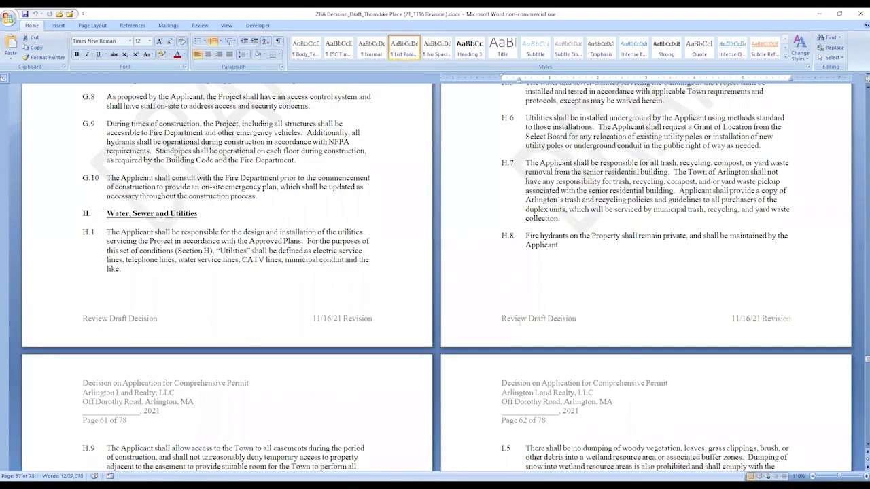
scroll(520, 323, "down", 20)
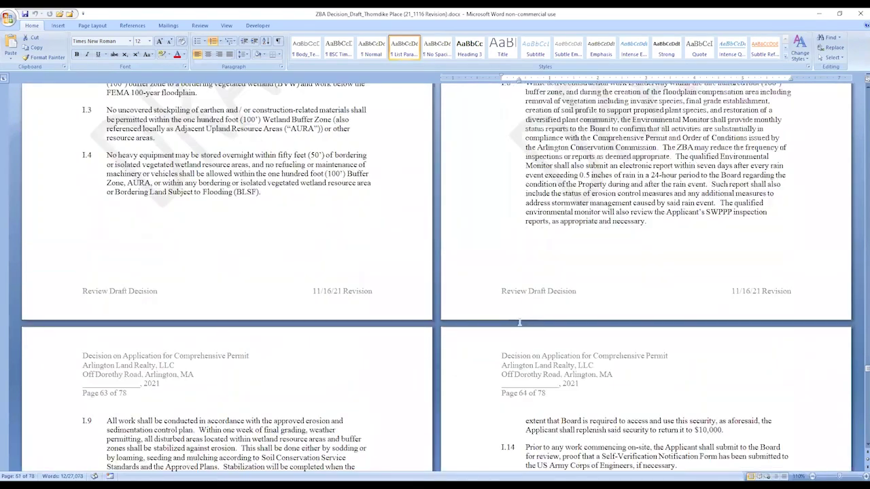
scroll(520, 323, "down", 15)
scroll(519, 322, "down", 20)
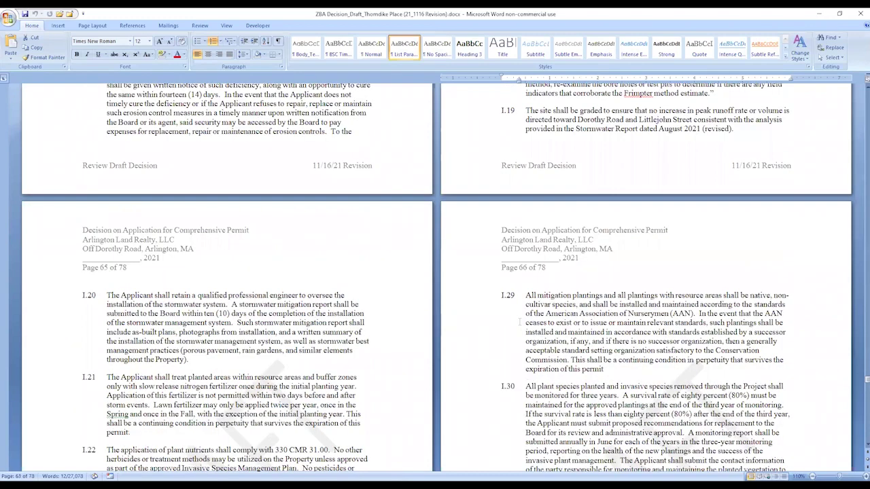
scroll(520, 322, "down", 16)
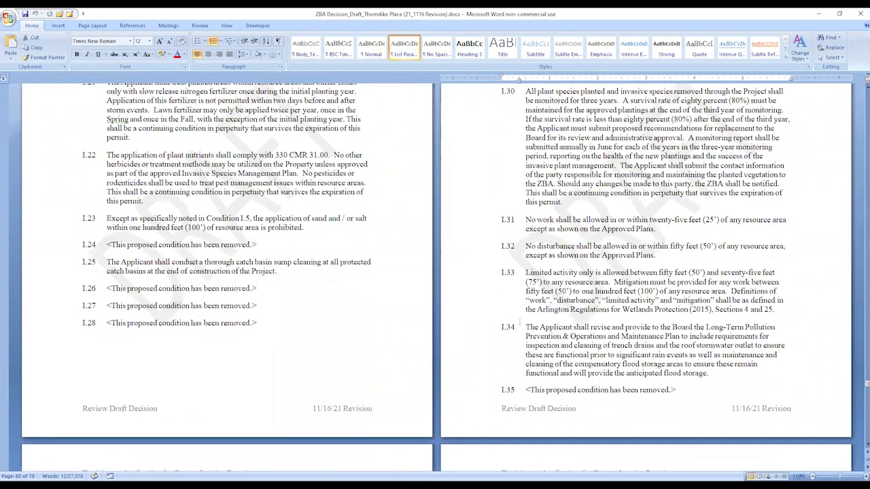
scroll(521, 323, "up", 4)
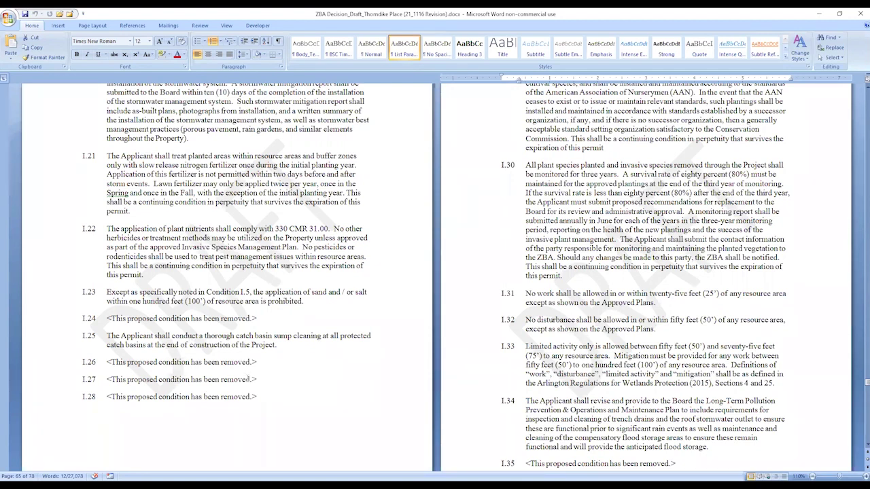
scroll(292, 286, "down", 6)
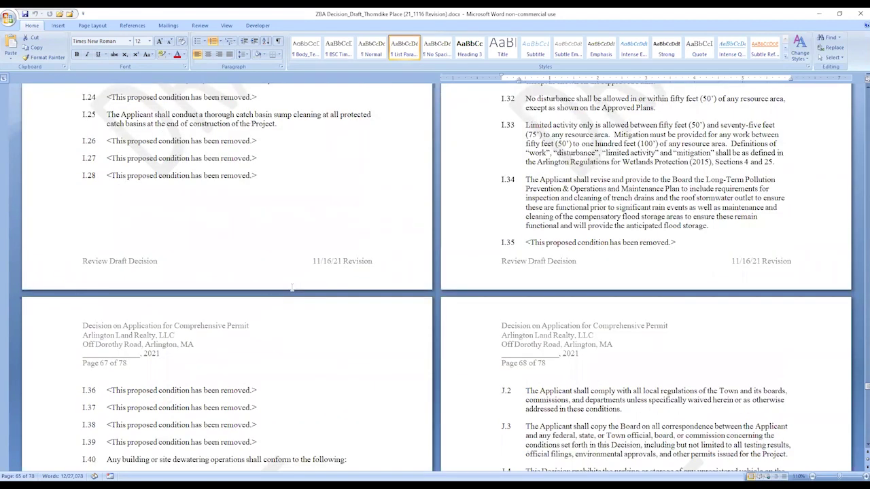
scroll(291, 287, "down", 7)
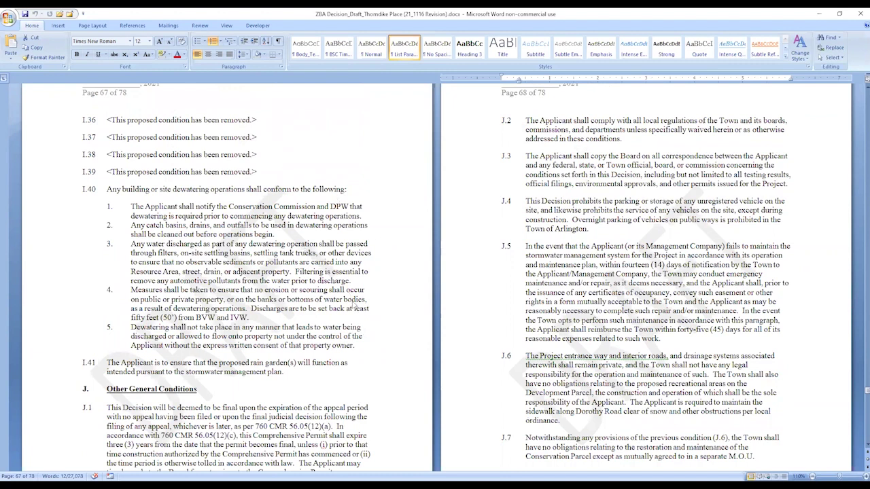
scroll(354, 303, "up", 10)
scroll(352, 305, "up", 5)
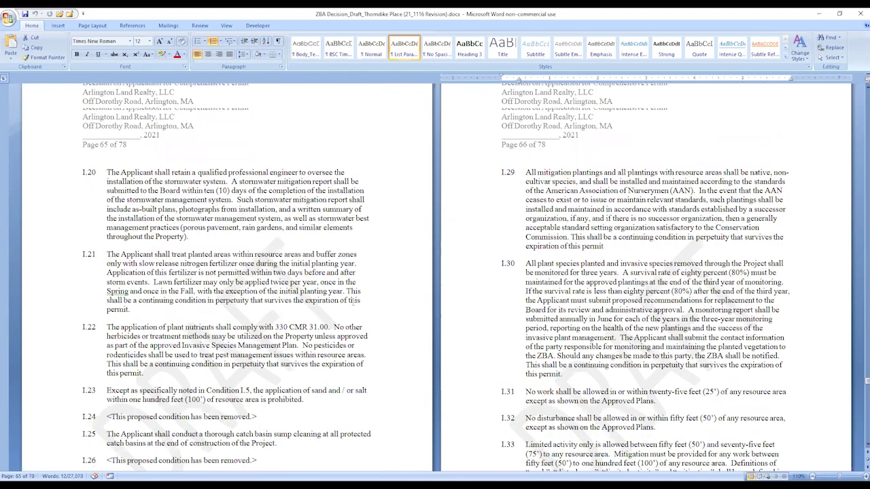
scroll(353, 302, "up", 7)
scroll(353, 303, "up", 3)
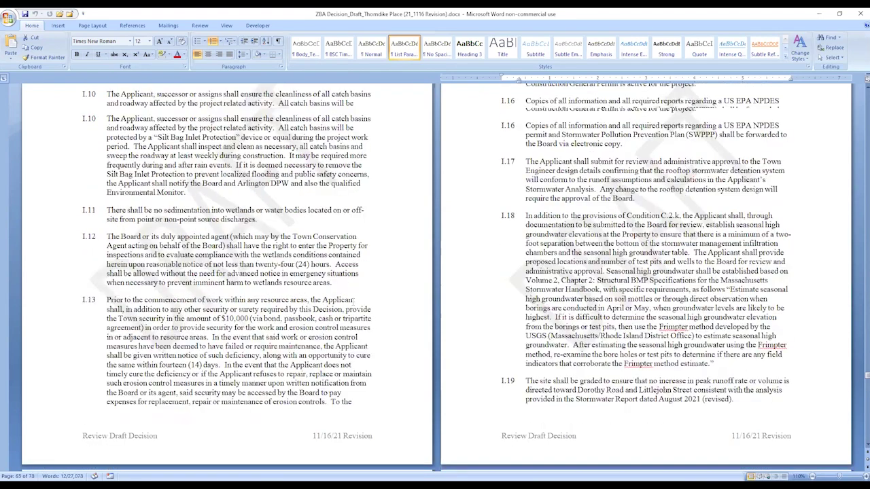
scroll(353, 299, "up", 4)
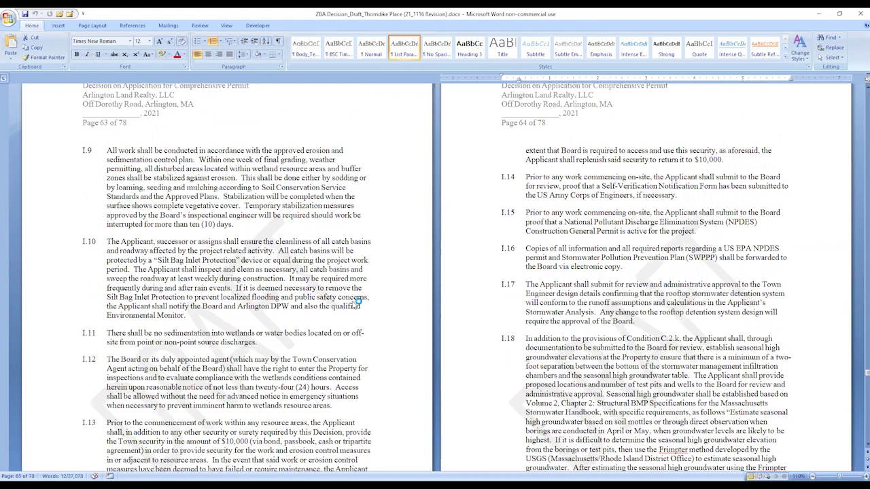
scroll(355, 303, "up", 7)
scroll(353, 302, "down", 8)
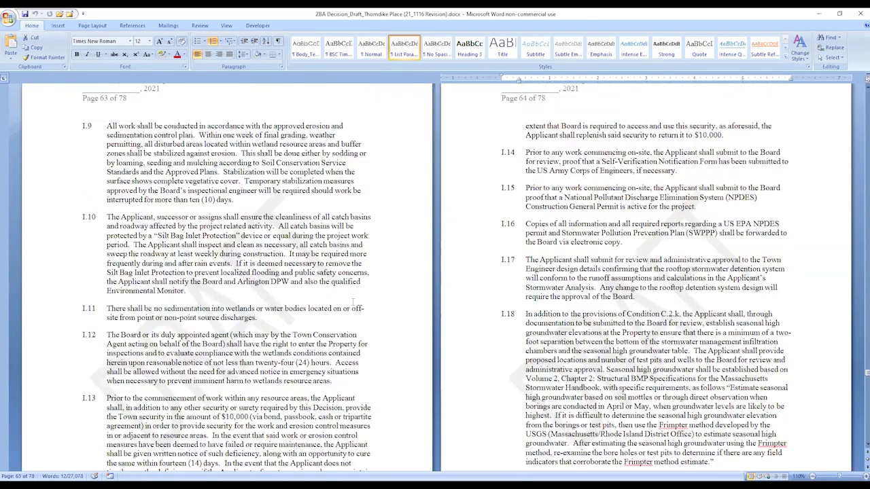
scroll(352, 302, "down", 6)
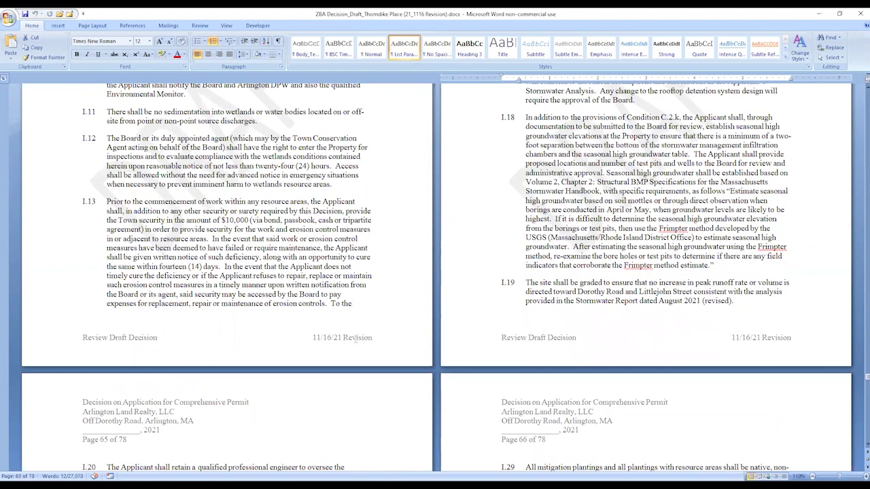
scroll(348, 311, "down", 2)
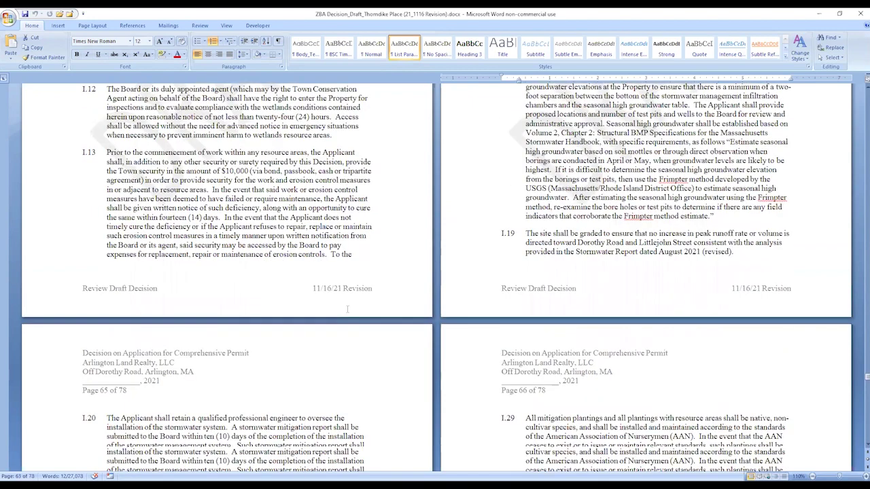
scroll(347, 310, "down", 5)
scroll(347, 309, "down", 6)
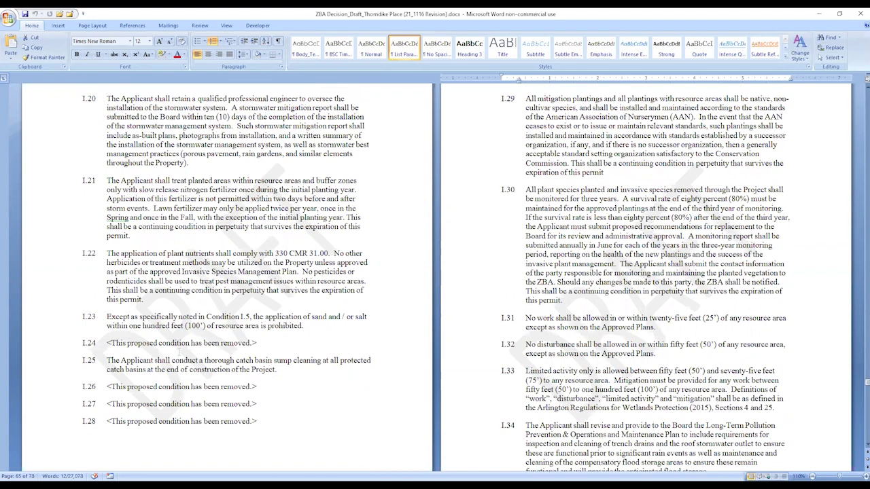
left_click(176, 343)
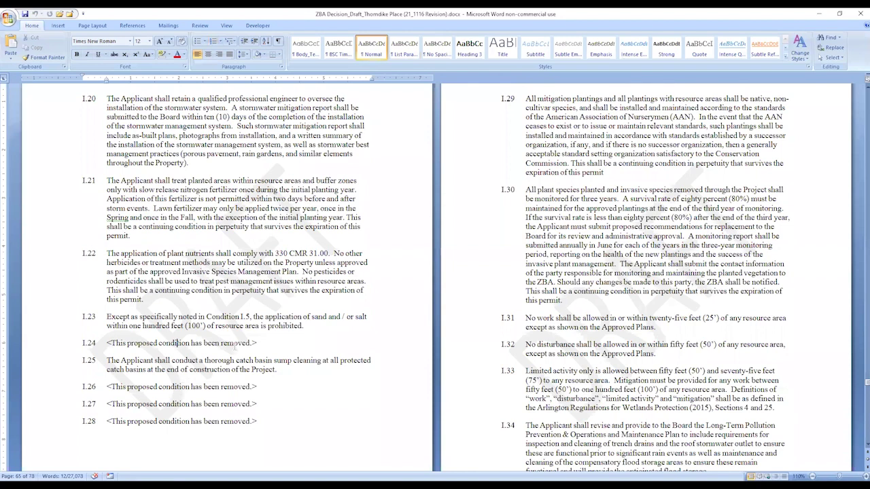
left_click(234, 346, "shift")
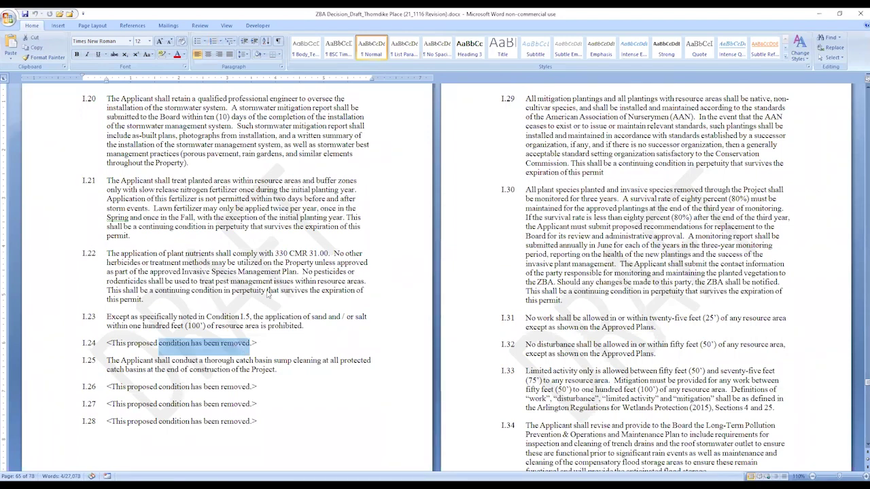
scroll(268, 294, "down", 8)
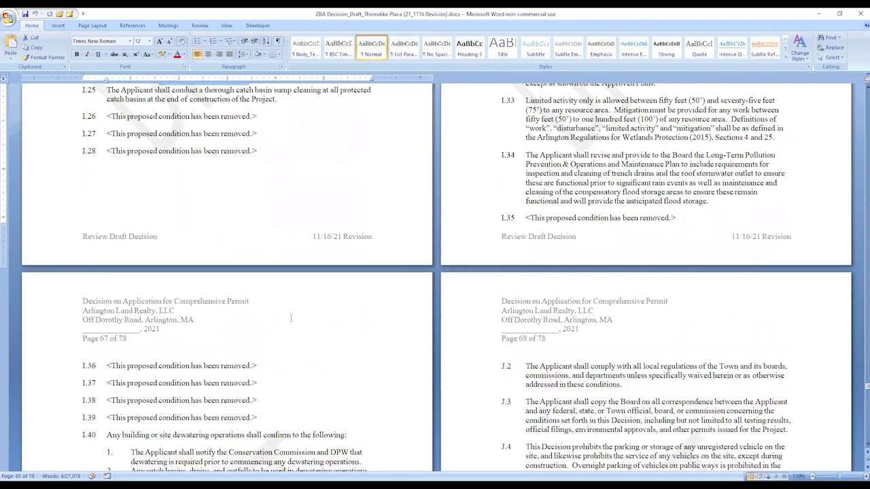
scroll(291, 318, "down", 1)
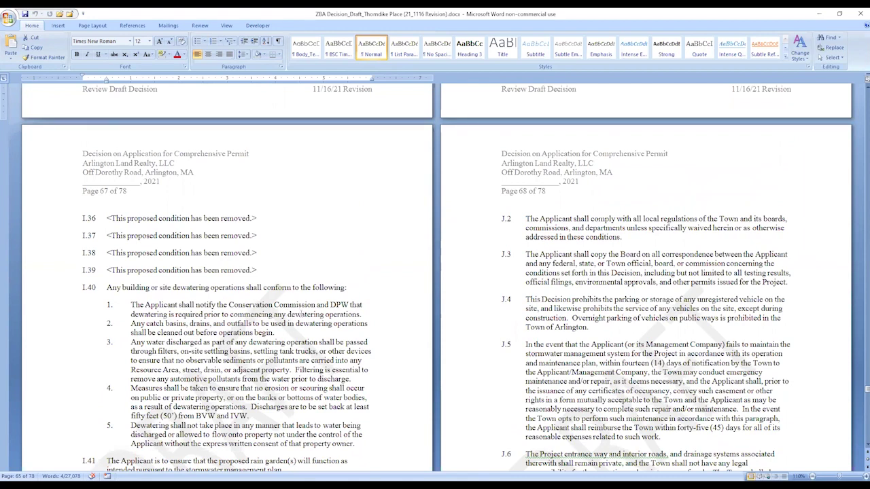
scroll(293, 309, "up", 10)
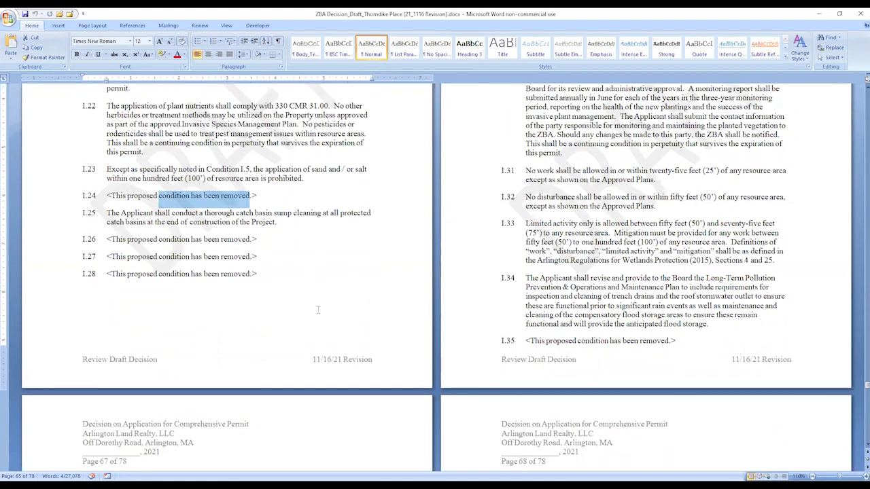
scroll(318, 310, "down", 8)
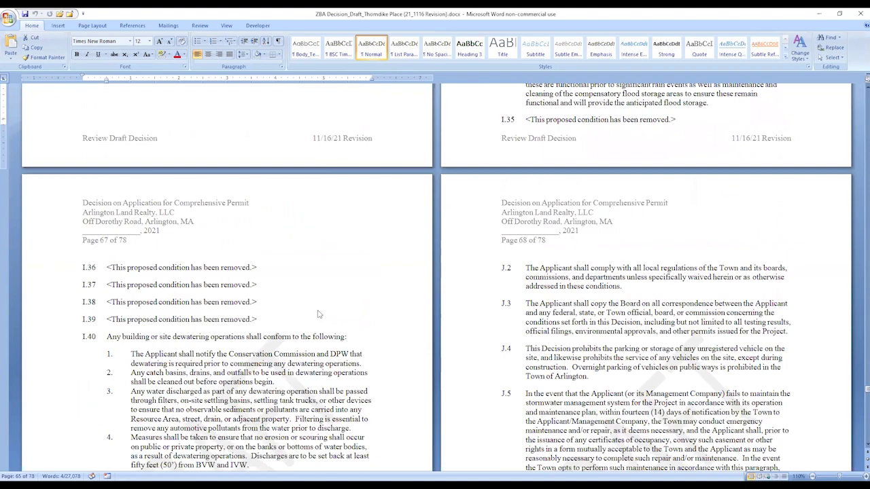
scroll(317, 310, "down", 17)
scroll(317, 310, "down", 14)
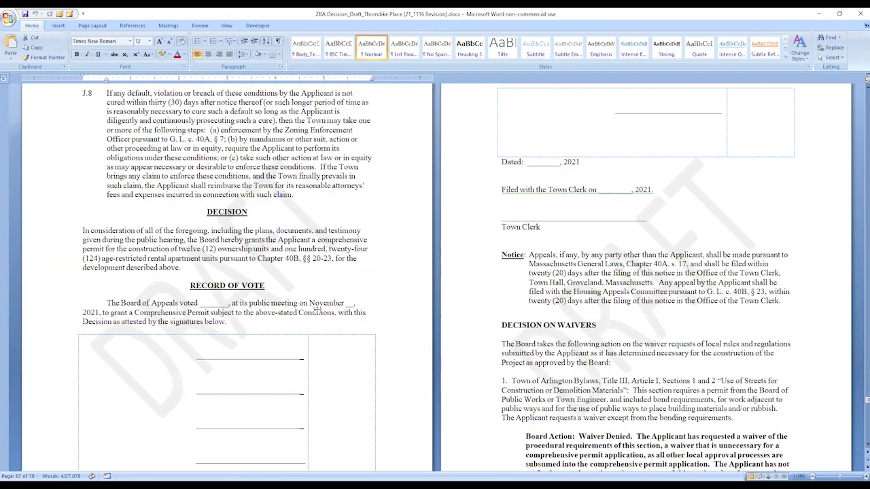
scroll(318, 310, "down", 19)
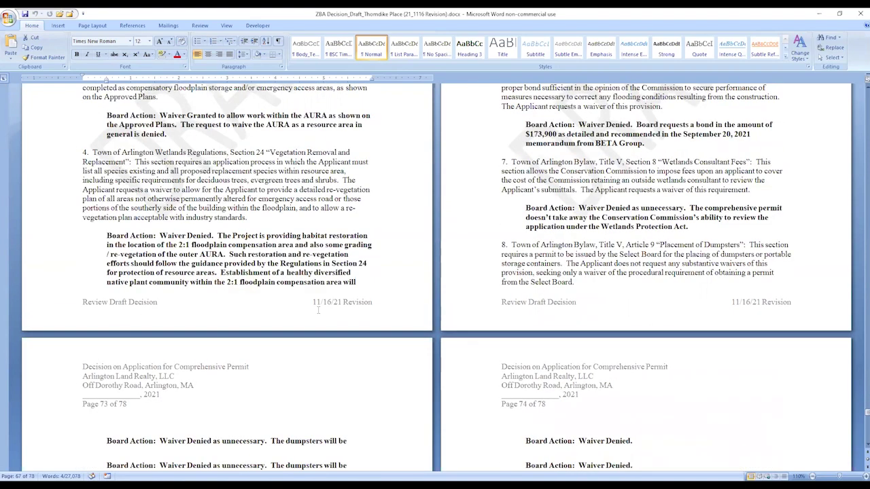
scroll(317, 310, "down", 15)
scroll(318, 310, "down", 15)
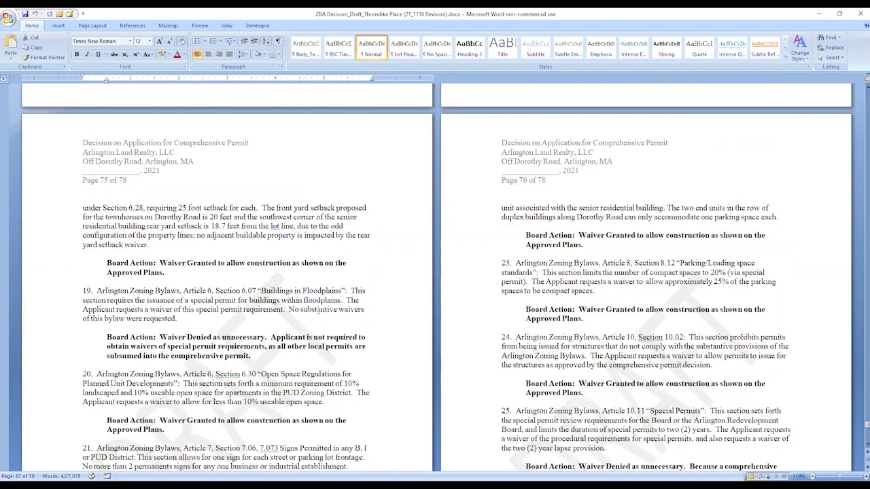
scroll(318, 310, "down", 12)
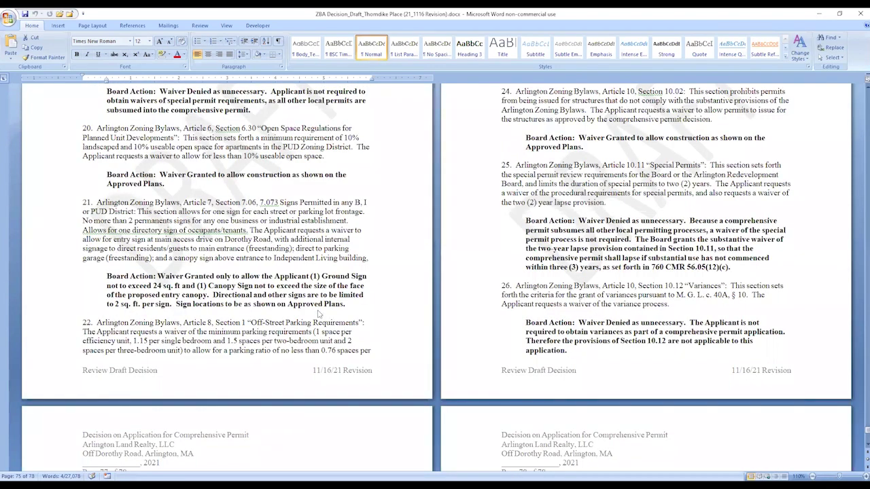
scroll(318, 312, "down", 5)
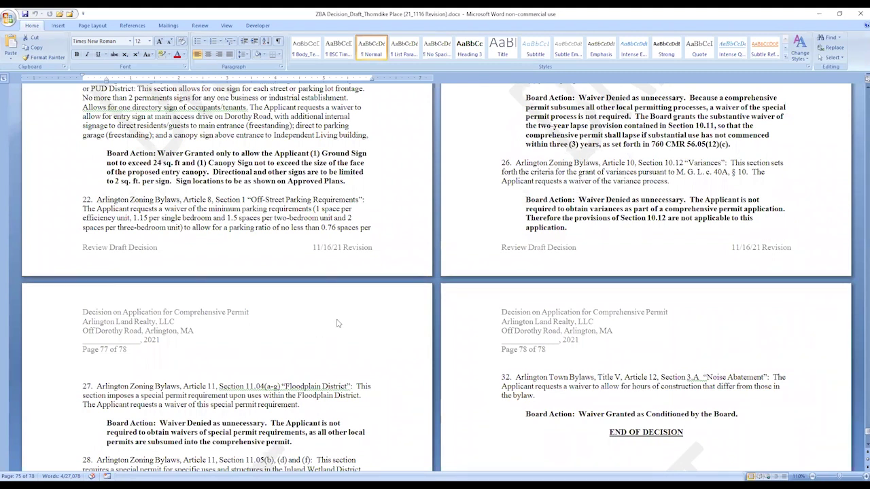
scroll(335, 318, "down", 5)
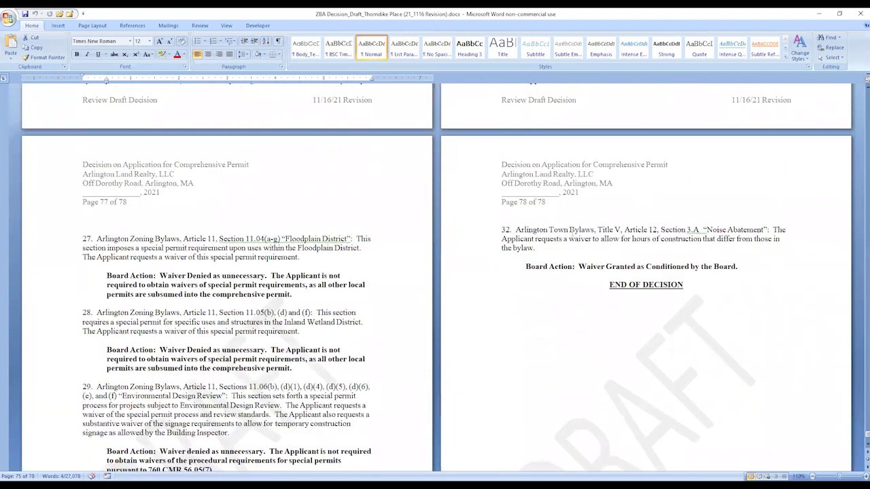
left_click(570, 233)
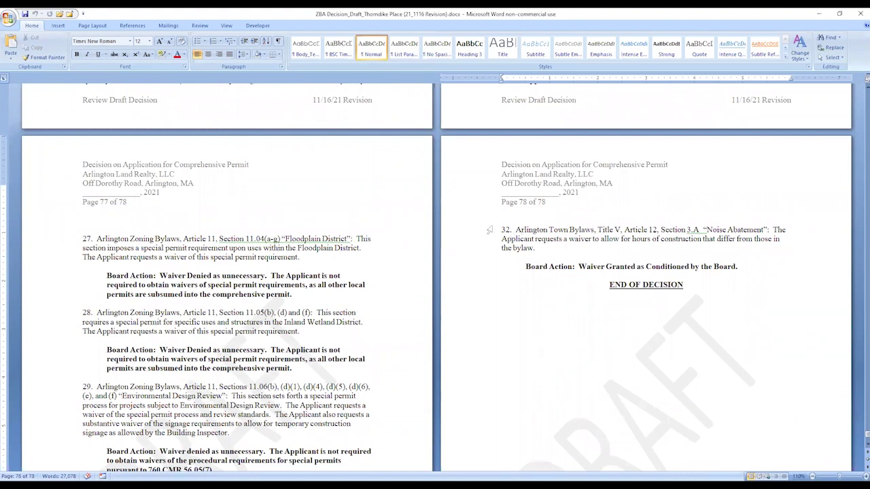
key("Down")
key("Down")
scroll(551, 303, "up", 5)
Jump from the waiver pages near page 71 back to the start of the document.
scroll(551, 302, "up", 10)
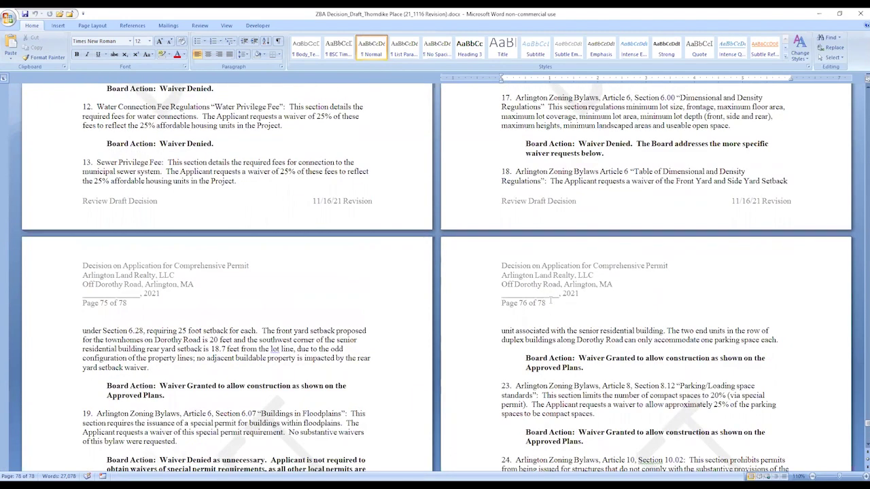
scroll(551, 302, "up", 5)
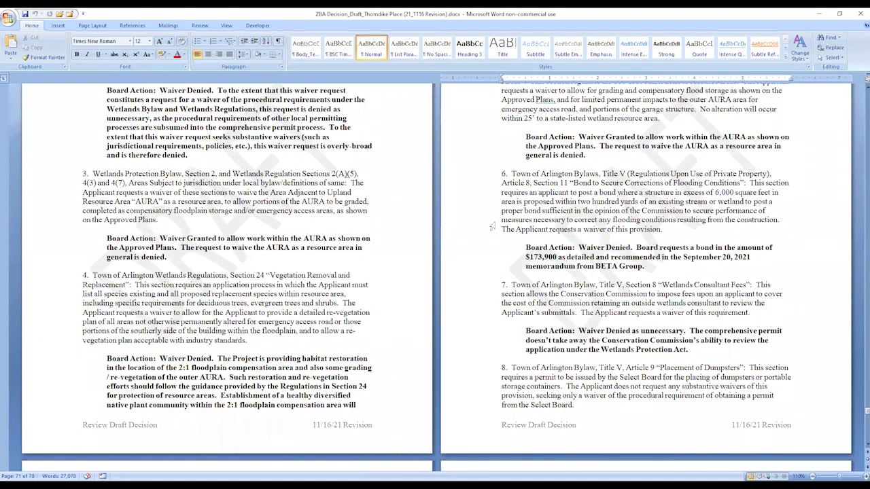
scroll(860, 398, "up", 5)
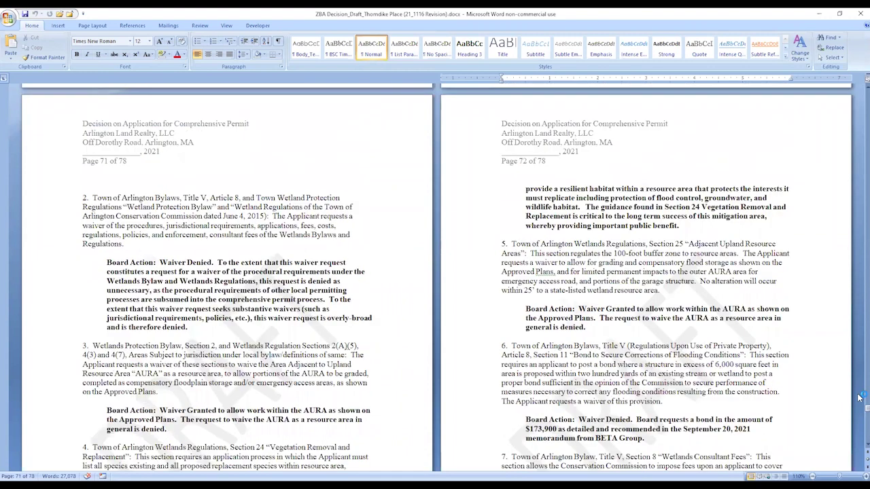
left_click_drag(867, 406, 860, 97)
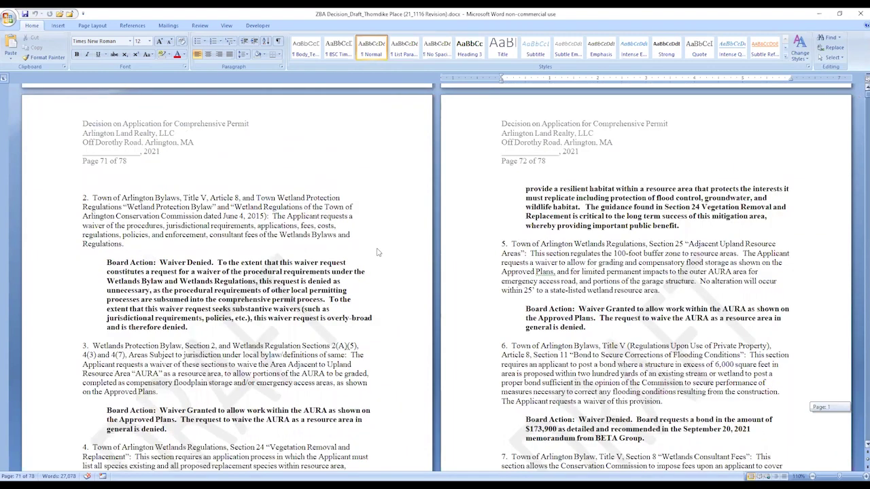
left_click_drag(377, 249, 340, 272)
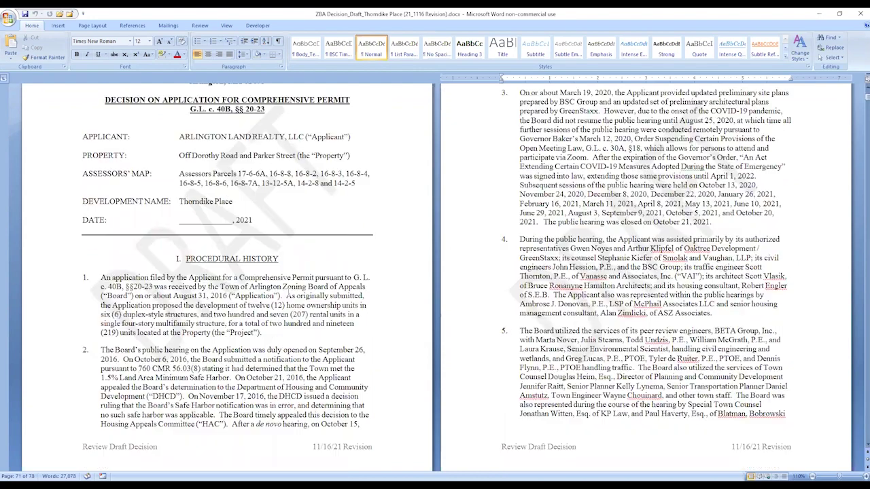
Move to pages 5–6 and review finding 16's tracked May 13, 2016 date insertion.
scroll(289, 296, "down", 5)
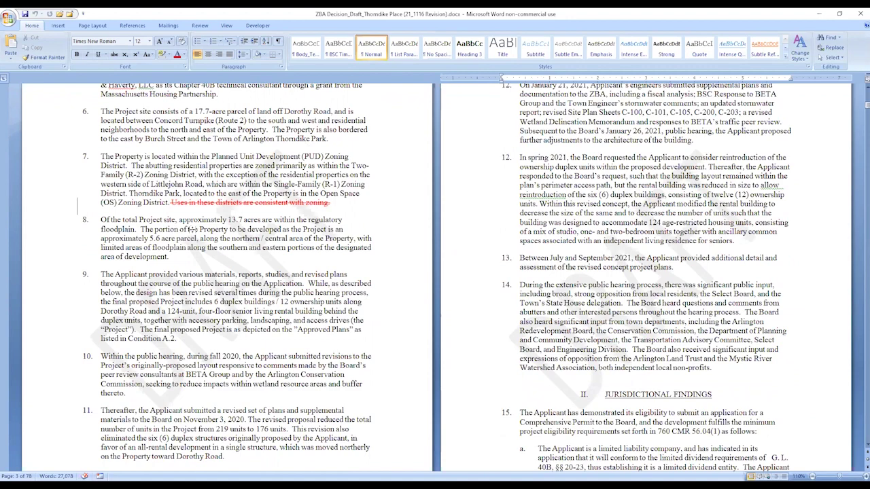
scroll(194, 229, "down", 4)
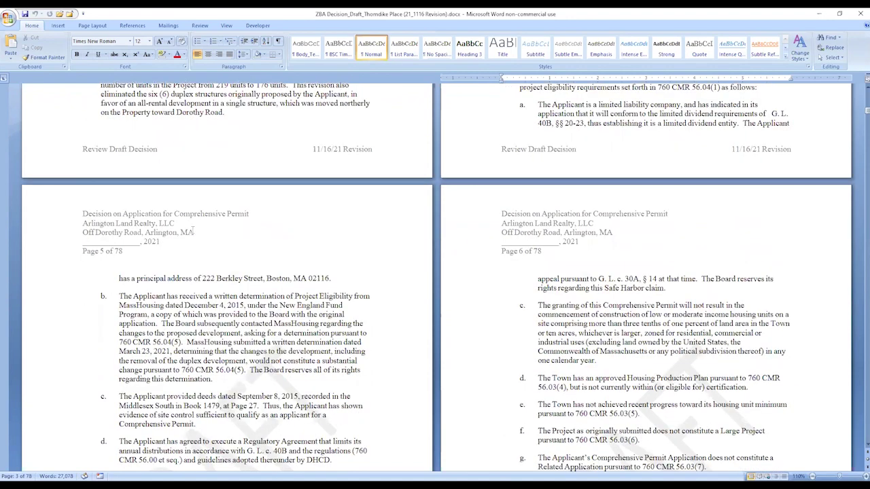
scroll(456, 378, "down", 2)
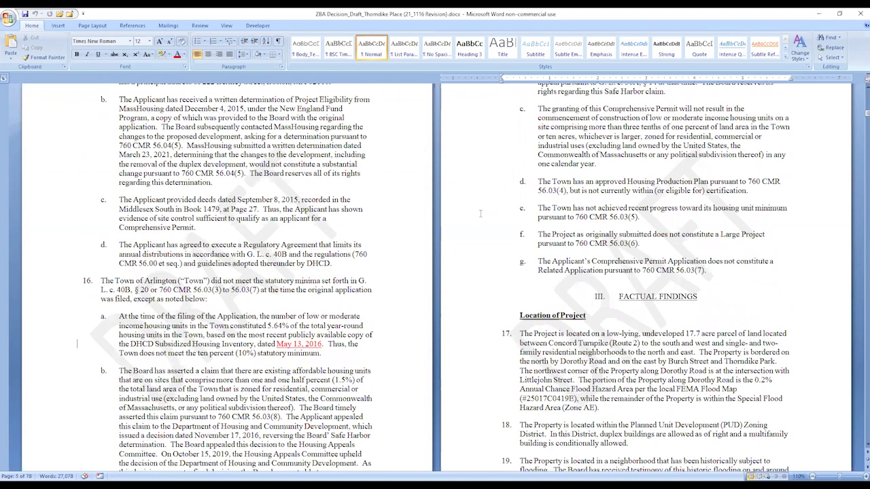
scroll(480, 213, "down", 1)
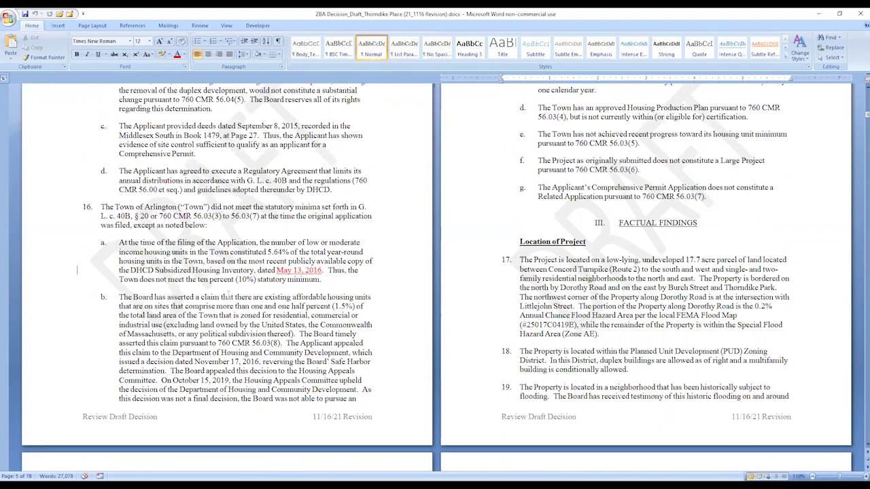
scroll(249, 371, "up", 6)
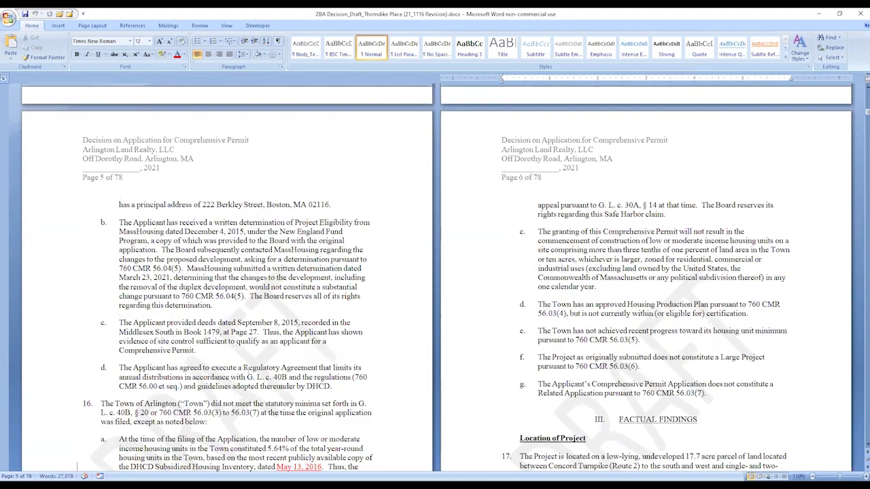
scroll(249, 370, "down", 3)
scroll(249, 370, "up", 9)
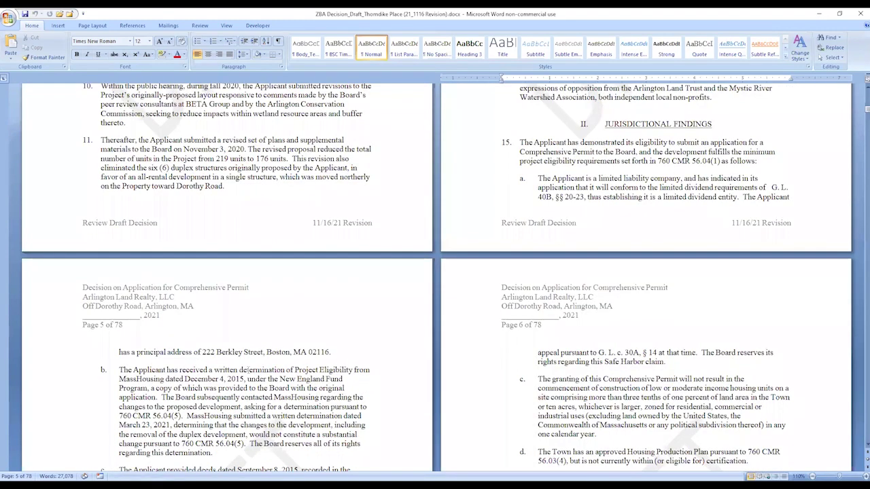
scroll(249, 371, "up", 5)
scroll(248, 370, "down", 12)
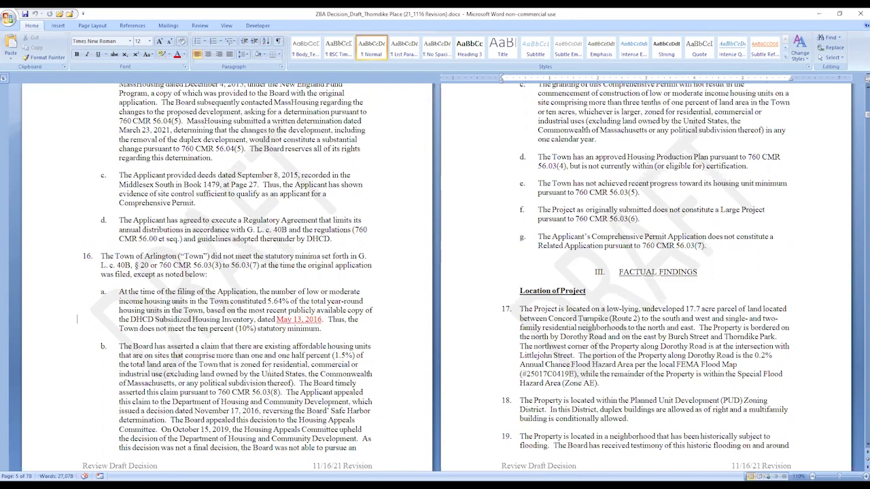
scroll(268, 371, "up", 1)
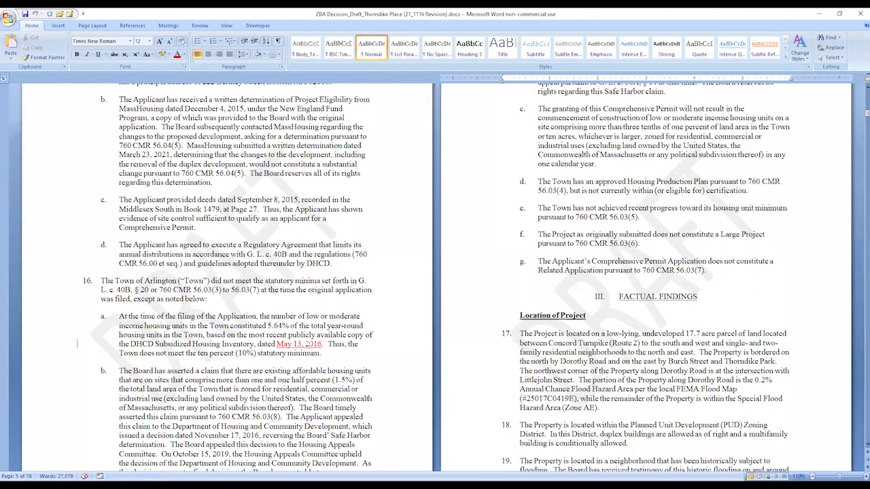
mouse_move(307, 345)
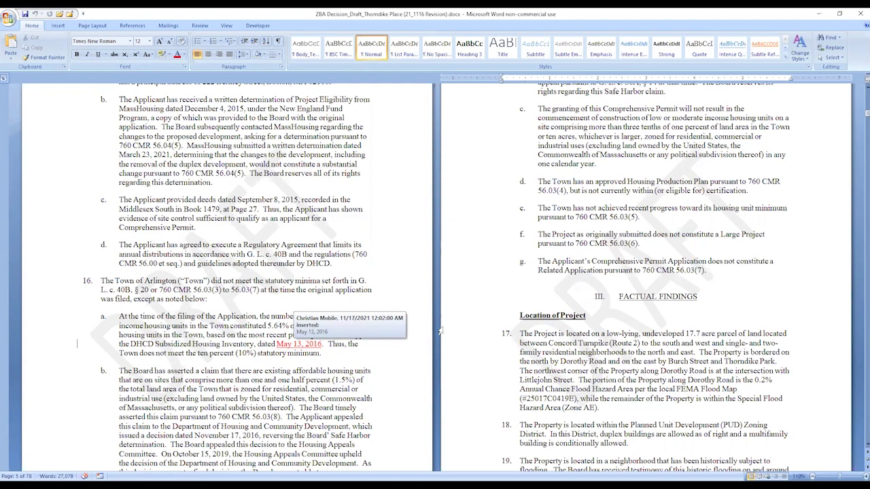
Scroll to page 7 showing finding 20 on site access and finding 21's local concerns.
scroll(451, 278, "down", 6)
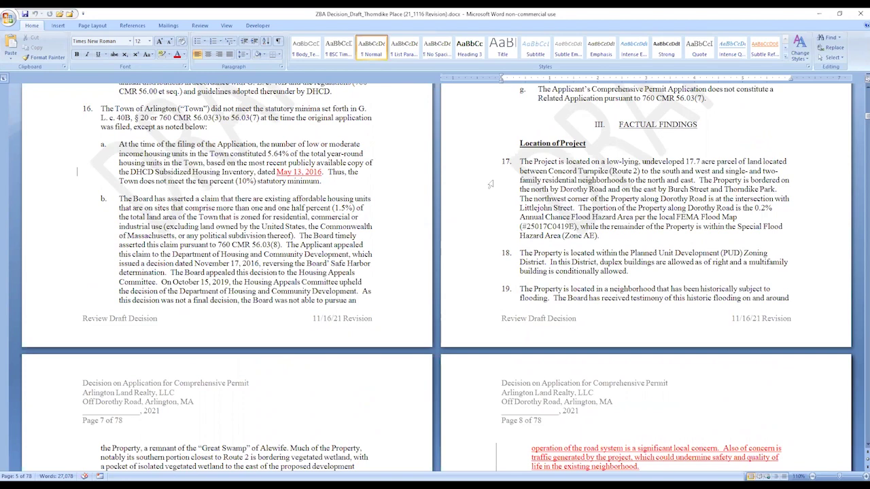
scroll(505, 201, "down", 1)
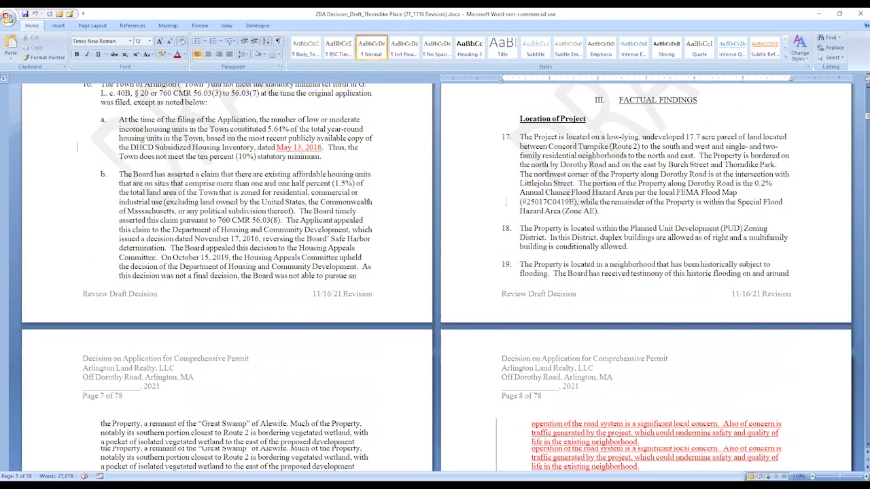
scroll(505, 201, "down", 8)
scroll(505, 201, "down", 4)
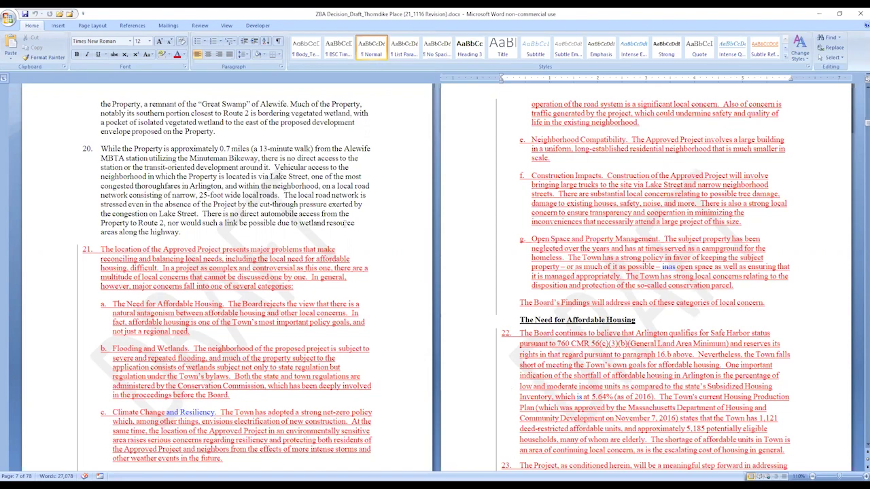
scroll(202, 153, "down", 3)
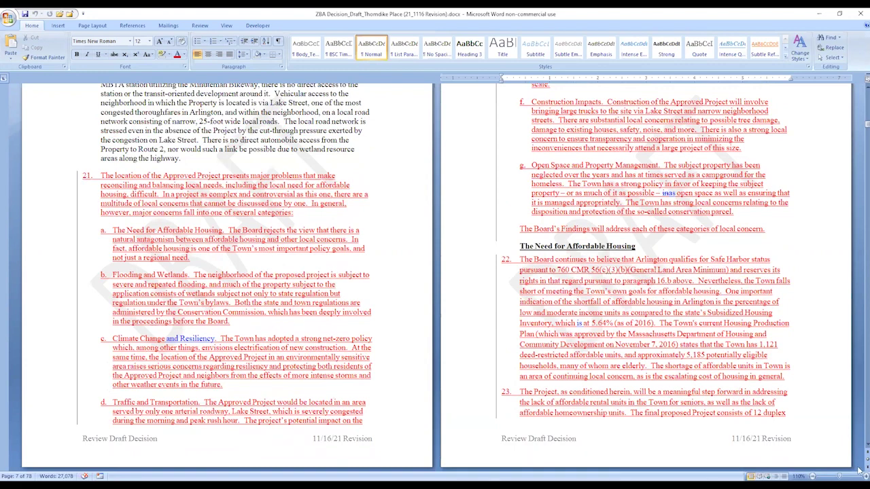
scroll(859, 469, "up", 3)
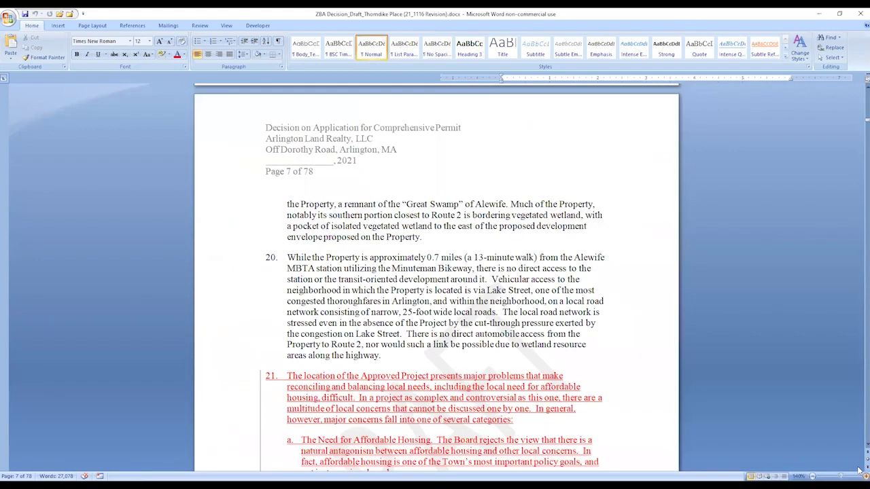
Enlarge the page and read finding 21's concerns a–g down to 'The Need for Affordable Housing'.
scroll(847, 465, "up", 3)
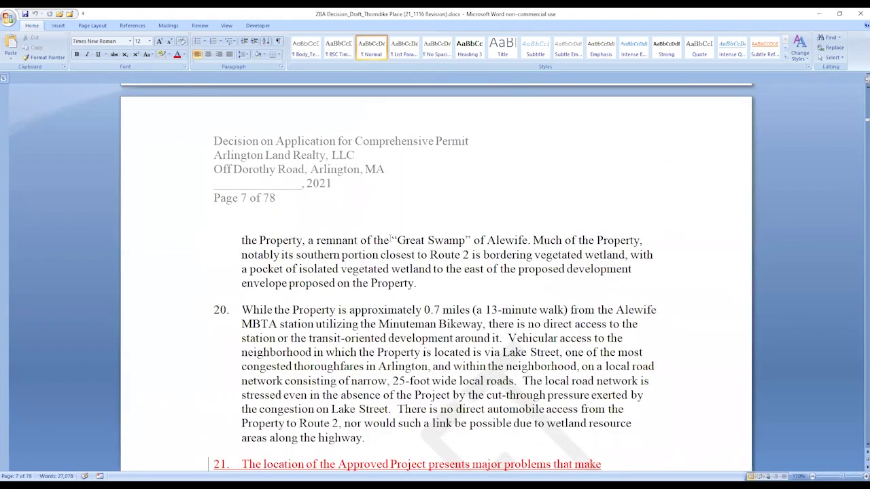
scroll(375, 199, "down", 10)
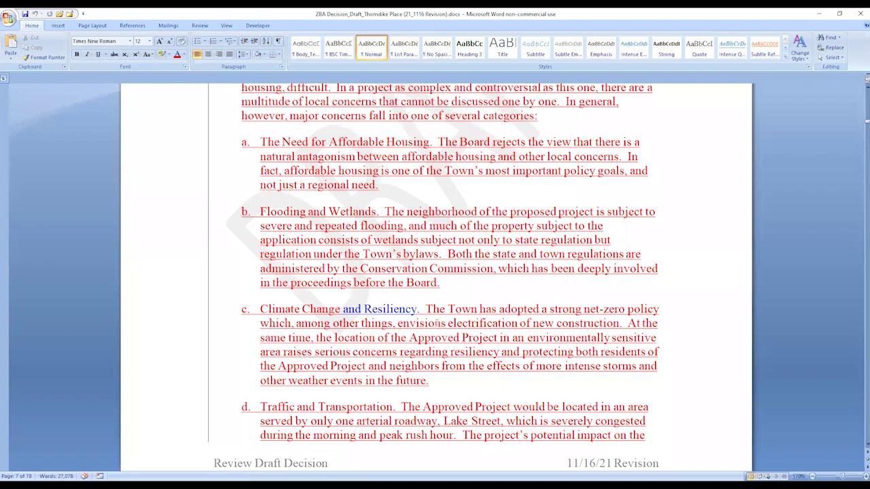
scroll(437, 323, "down", 10)
scroll(332, 248, "down", 3)
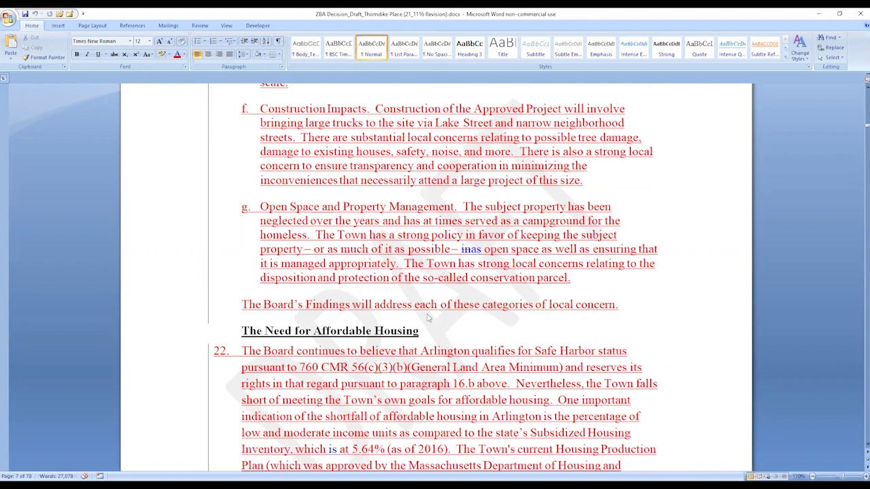
scroll(428, 314, "up", 12)
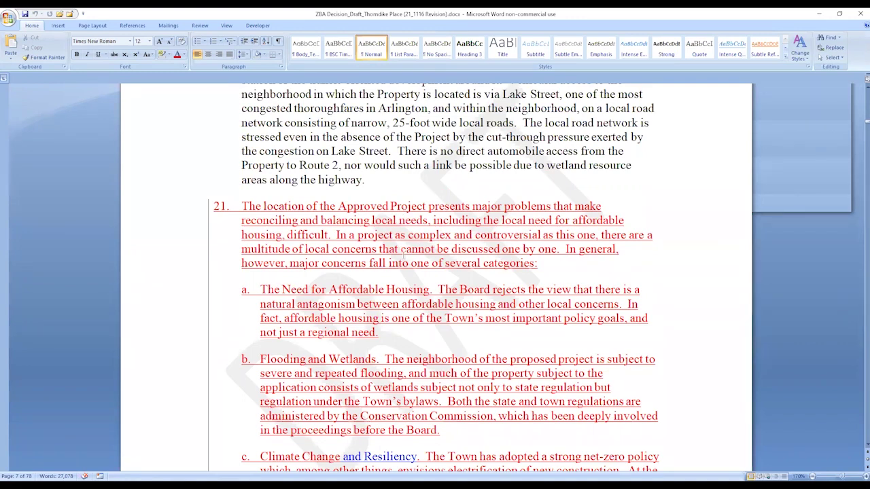
scroll(403, 257, "down", 10)
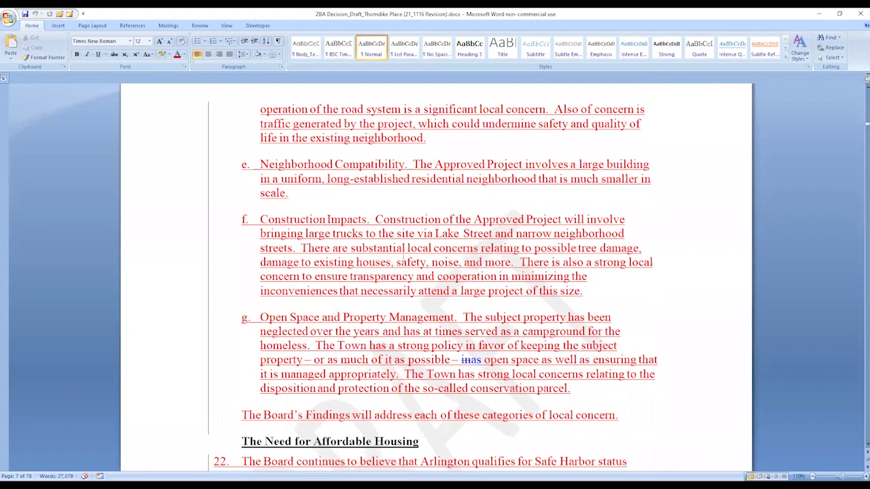
scroll(341, 262, "down", 7)
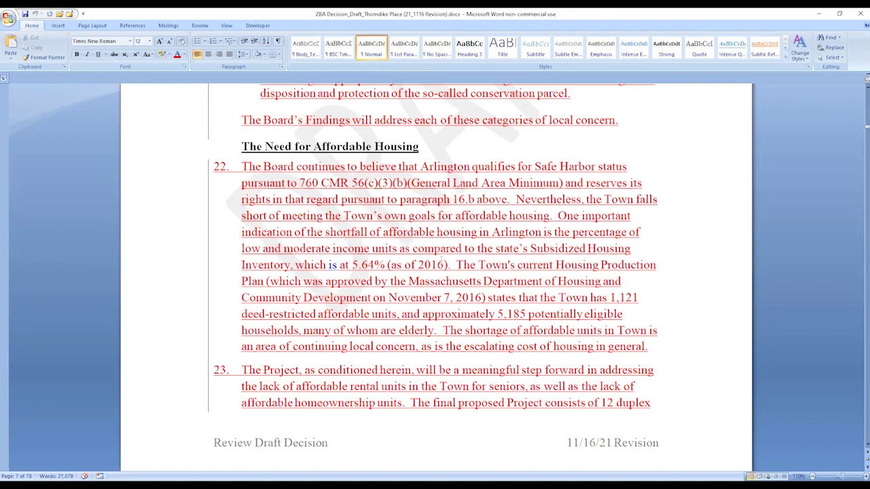
scroll(442, 260, "down", 8)
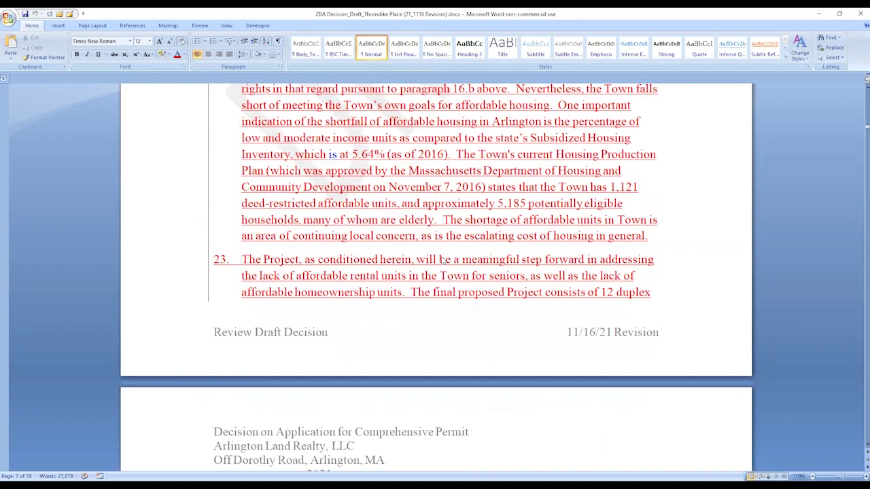
scroll(442, 260, "up", 1)
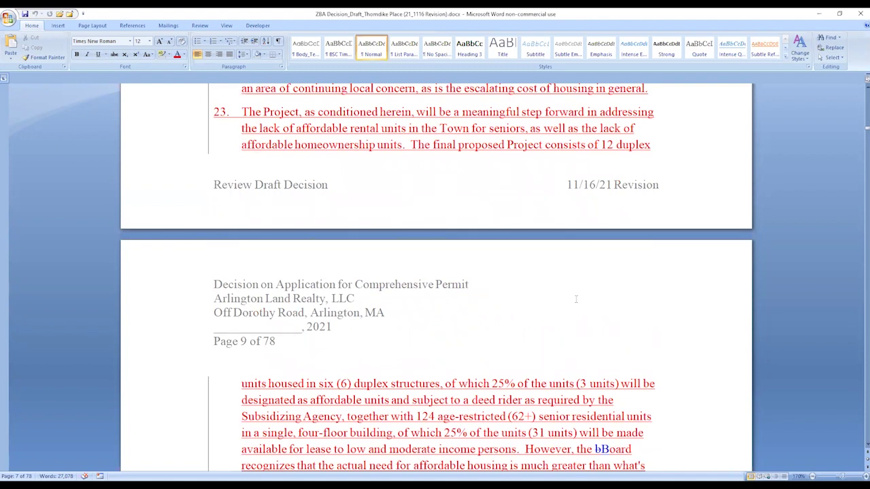
scroll(575, 299, "up", 4)
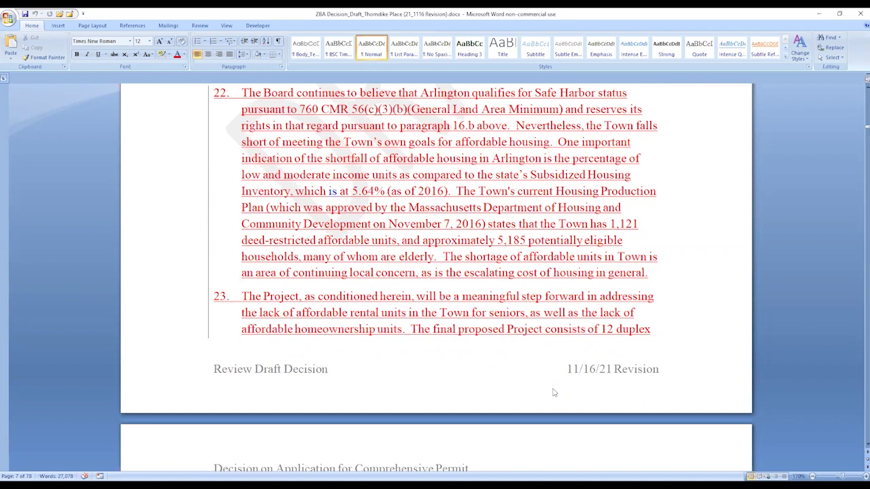
scroll(554, 393, "down", 1)
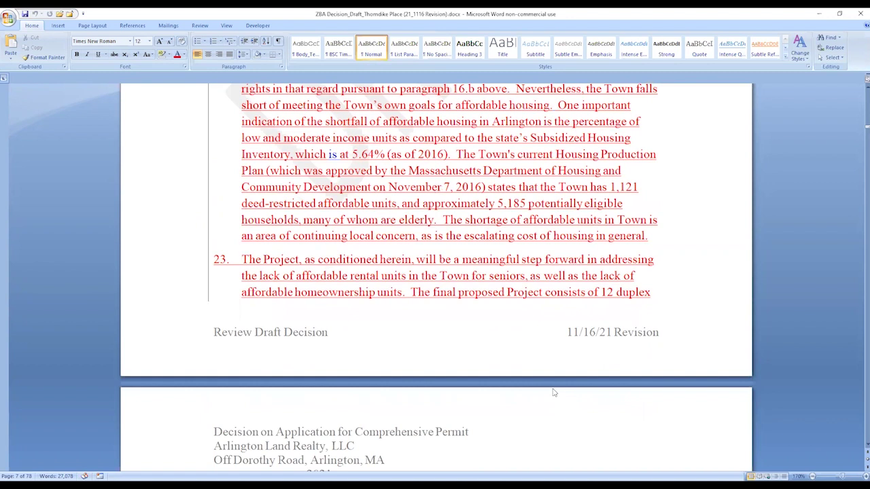
scroll(554, 393, "up", 1)
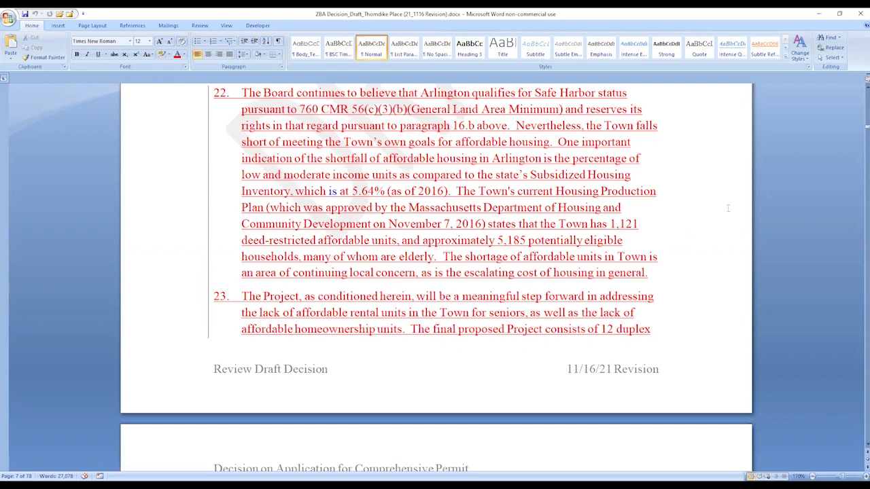
scroll(728, 208, "down", 4)
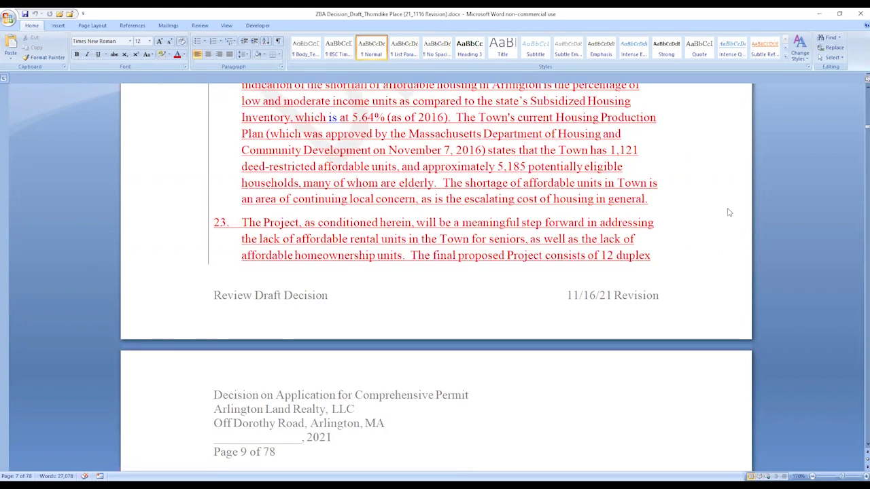
scroll(728, 213, "down", 2)
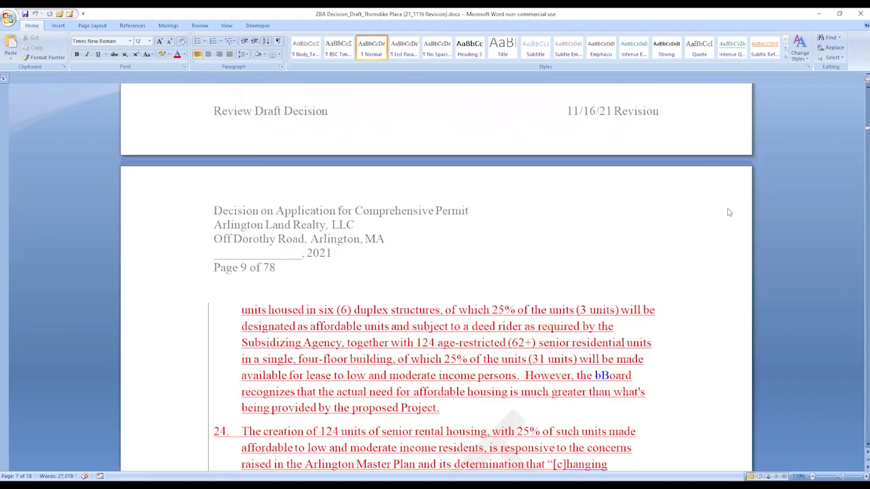
scroll(728, 213, "down", 2)
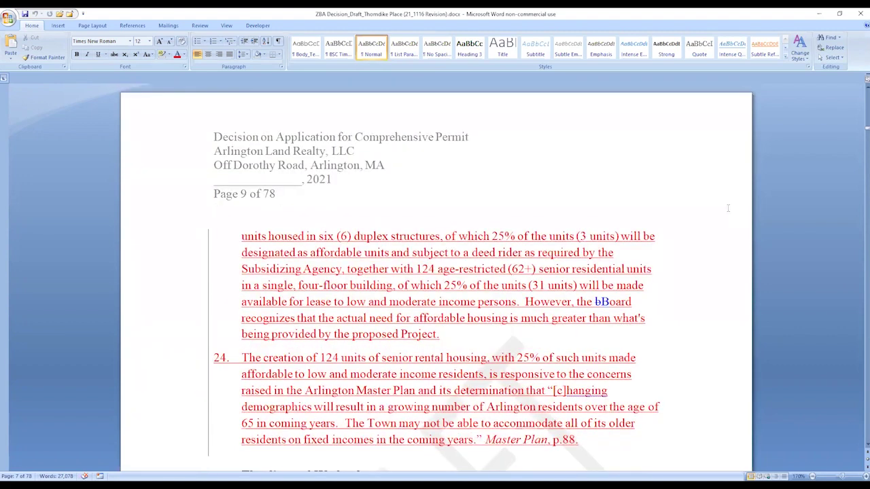
scroll(729, 210, "up", 5)
scroll(358, 192, "up", 3)
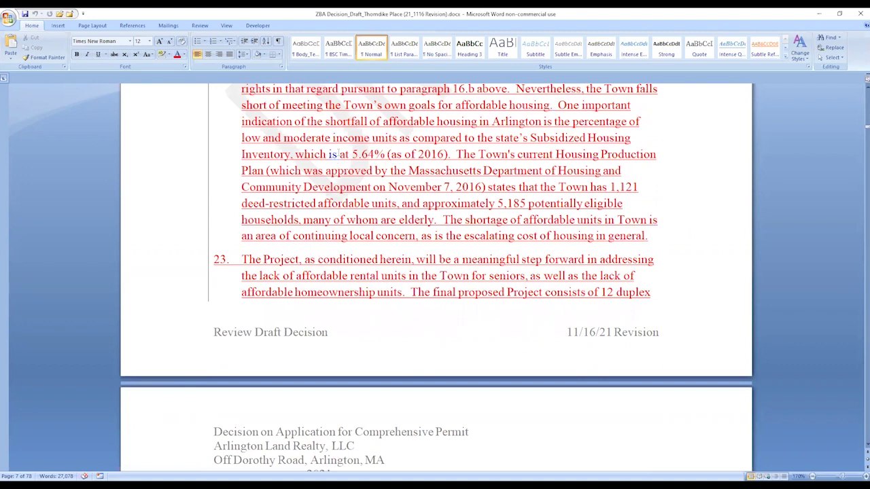
scroll(418, 298, "down", 3)
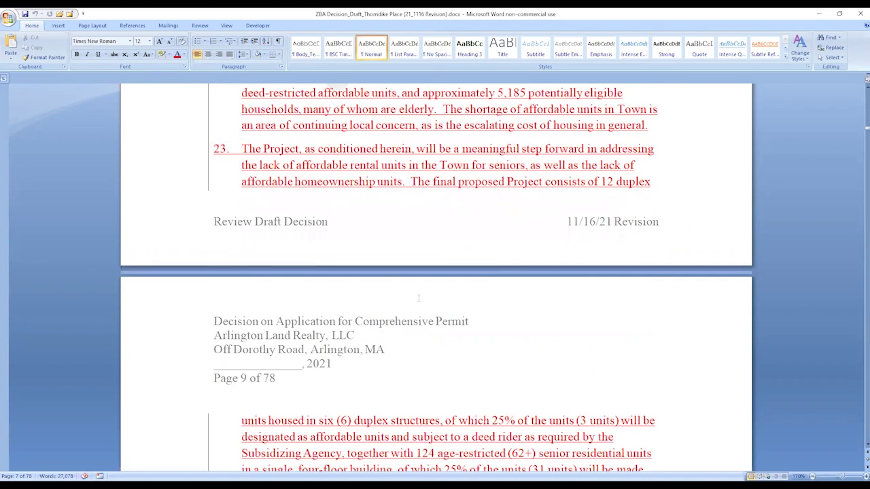
Scroll past item 24 to the Flooding and Wetlands findings 25–27 with their tracked revisions.
scroll(620, 208, "down", 5)
scroll(605, 183, "down", 3)
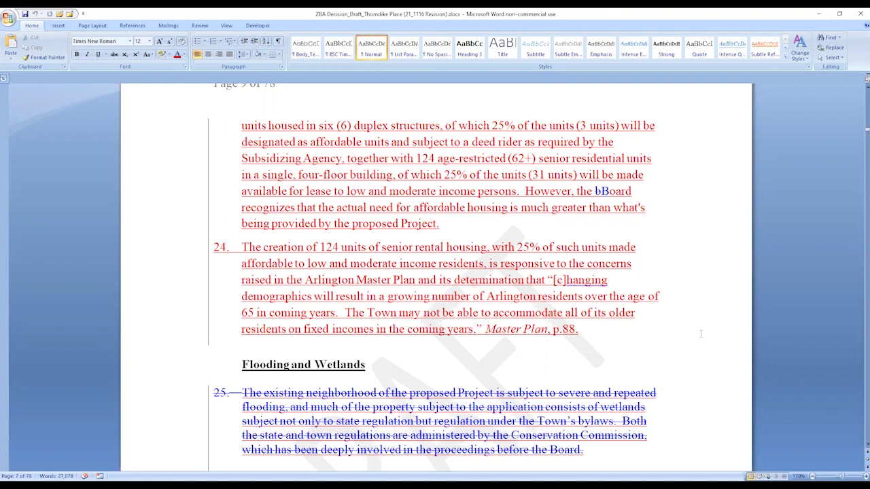
scroll(701, 334, "up", 10)
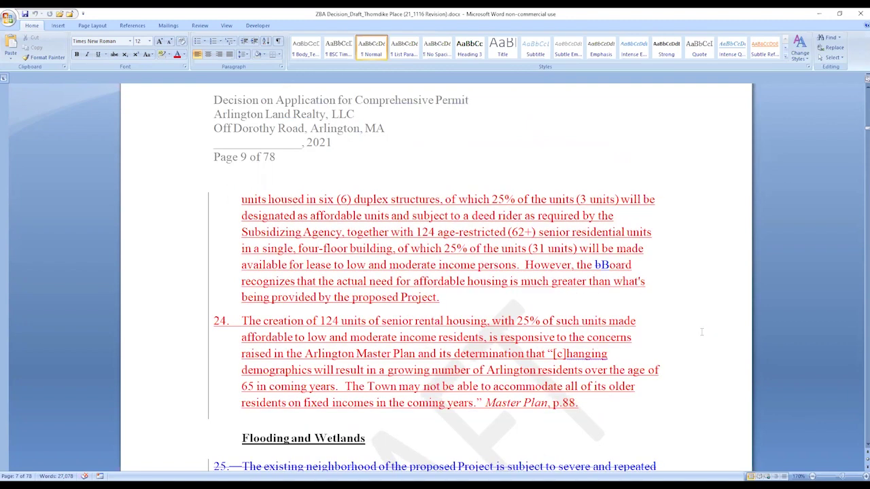
scroll(702, 332, "up", 1)
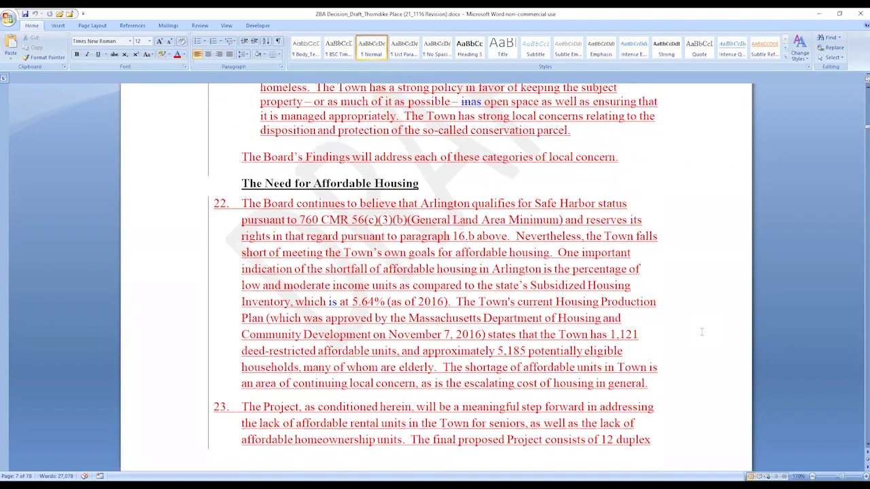
scroll(701, 331, "down", 12)
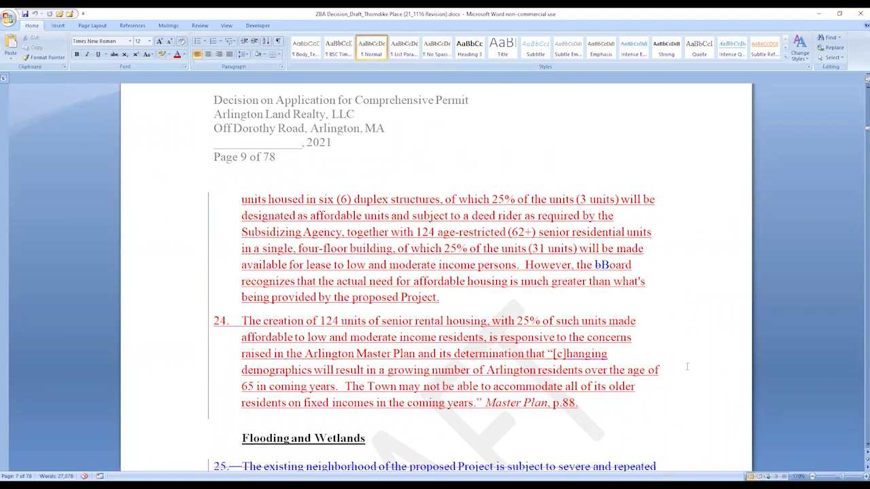
scroll(655, 240, "down", 2)
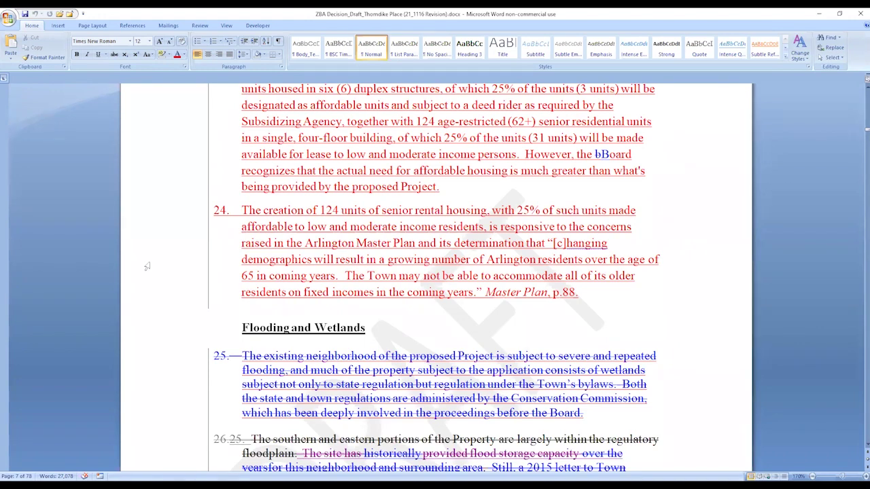
scroll(333, 315, "down", 1)
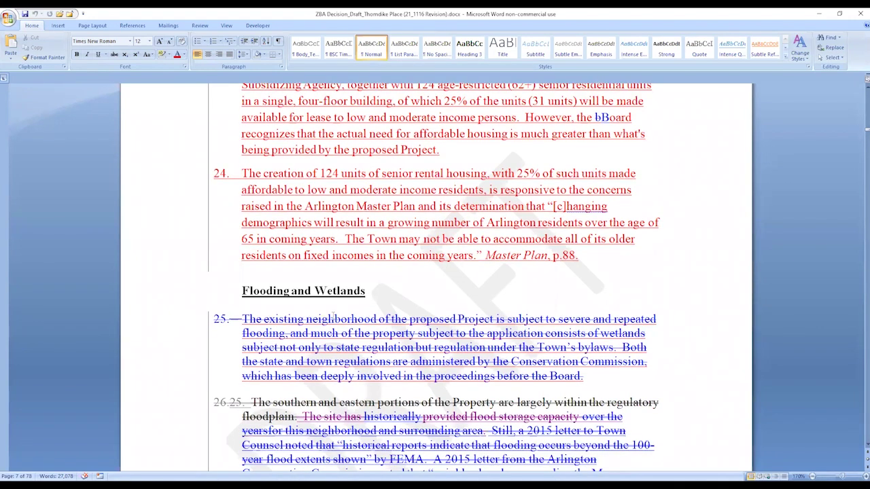
scroll(352, 182, "down", 3)
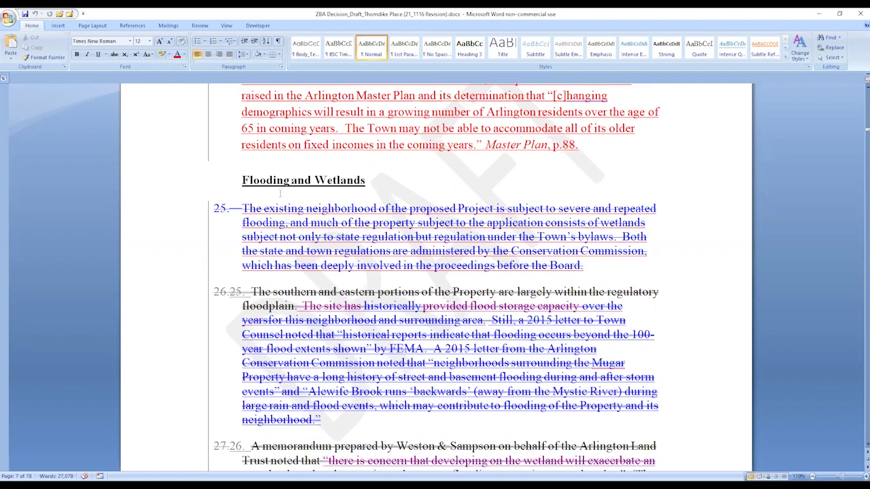
scroll(355, 197, "down", 3)
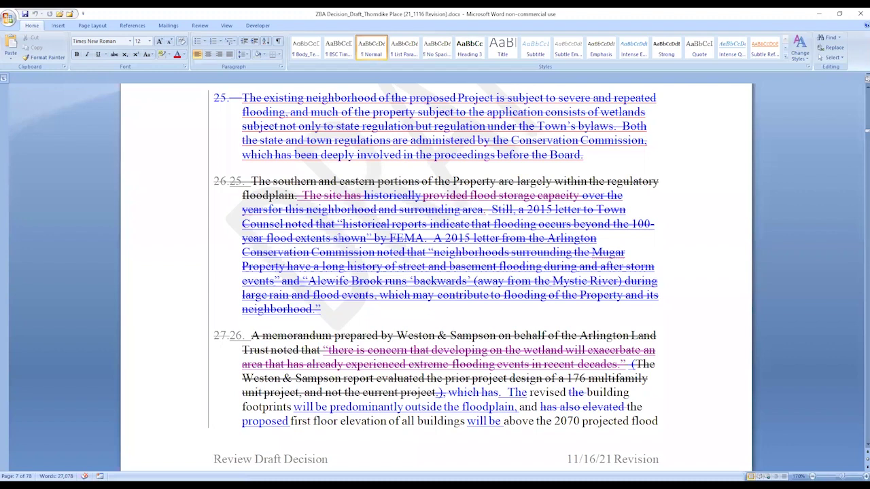
scroll(416, 325, "up", 2)
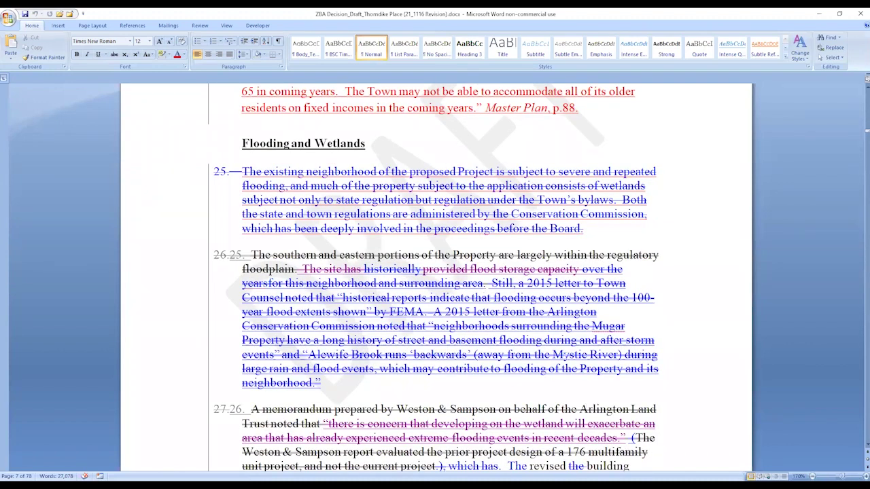
scroll(557, 356, "down", 2)
scroll(576, 371, "down", 1)
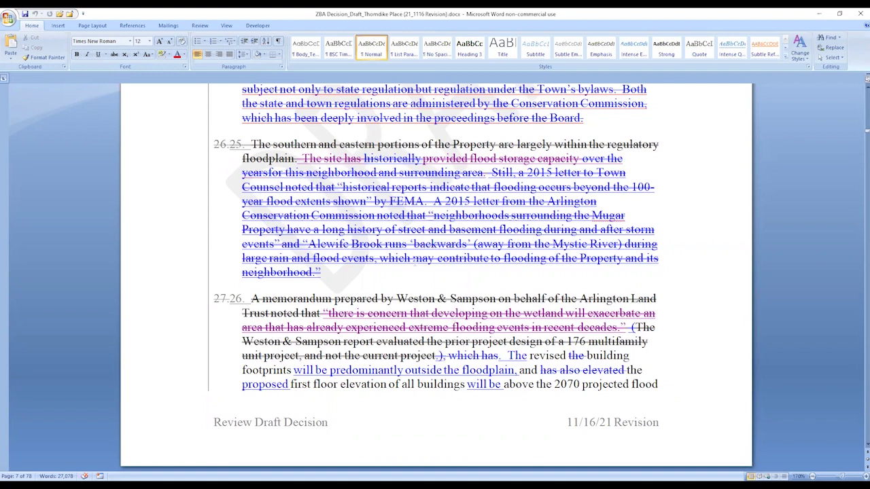
Scroll through pages 10–13 toward the Climate Change and Resiliency heading.
scroll(414, 258, "down", 20)
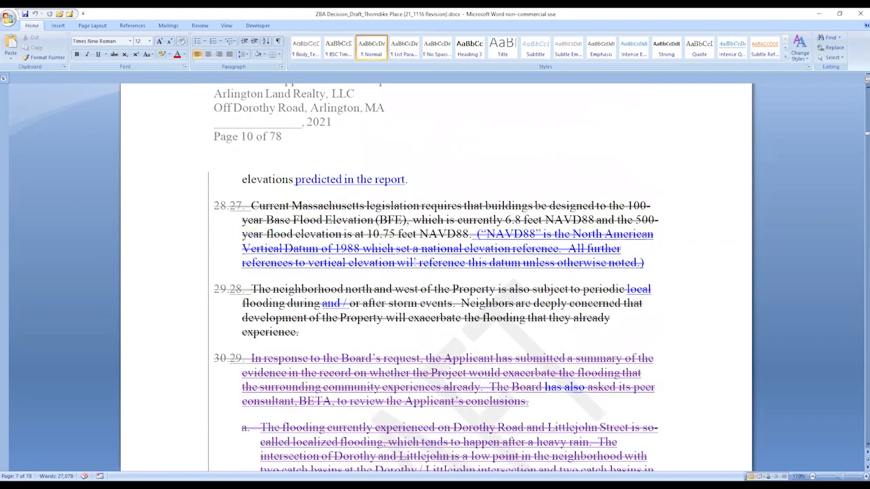
scroll(435, 272, "down", 11)
scroll(416, 262, "down", 5)
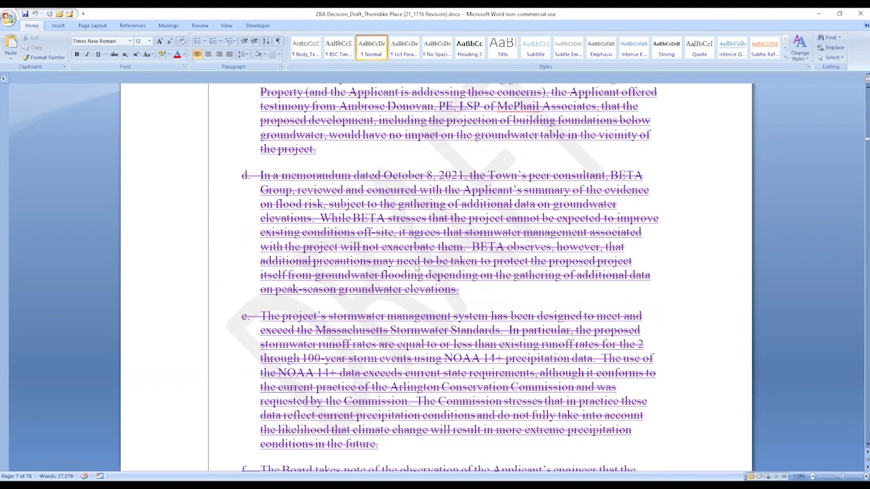
scroll(416, 264, "down", 15)
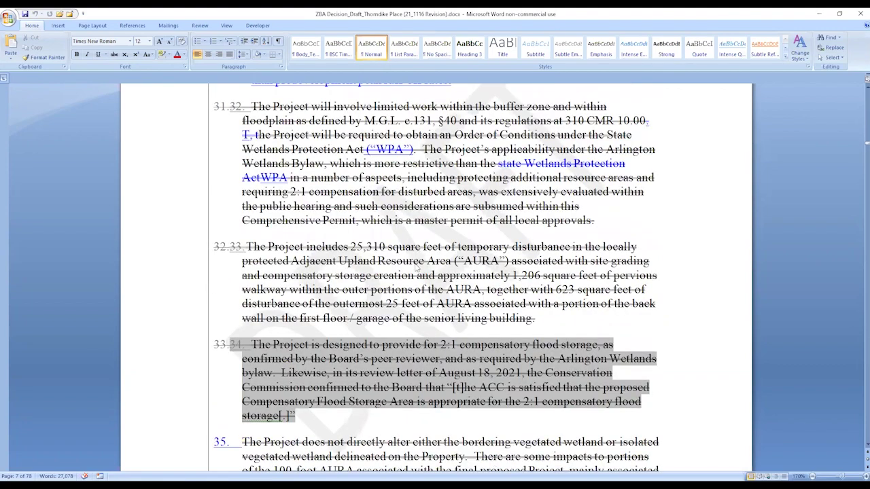
scroll(416, 265, "down", 10)
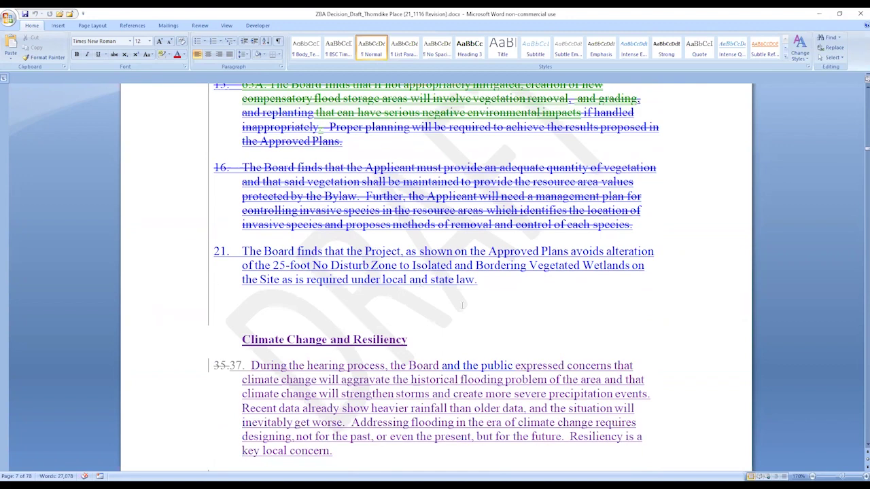
scroll(462, 306, "up", 2)
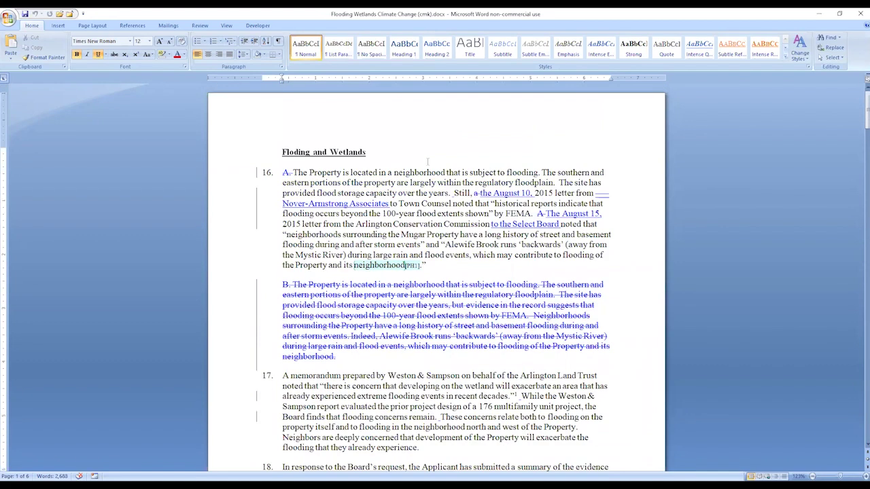
scroll(428, 162, "down", 2)
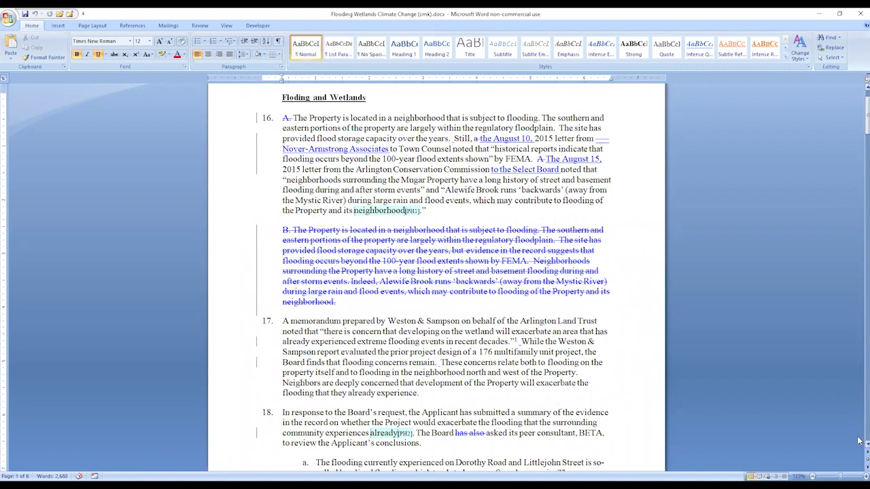
type("o")
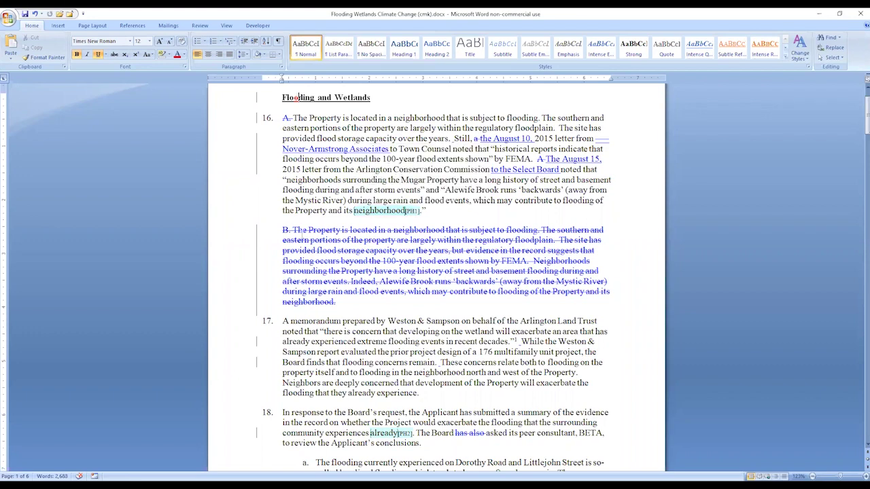
scroll(462, 215, "down", 2)
scroll(462, 210, "down", 5)
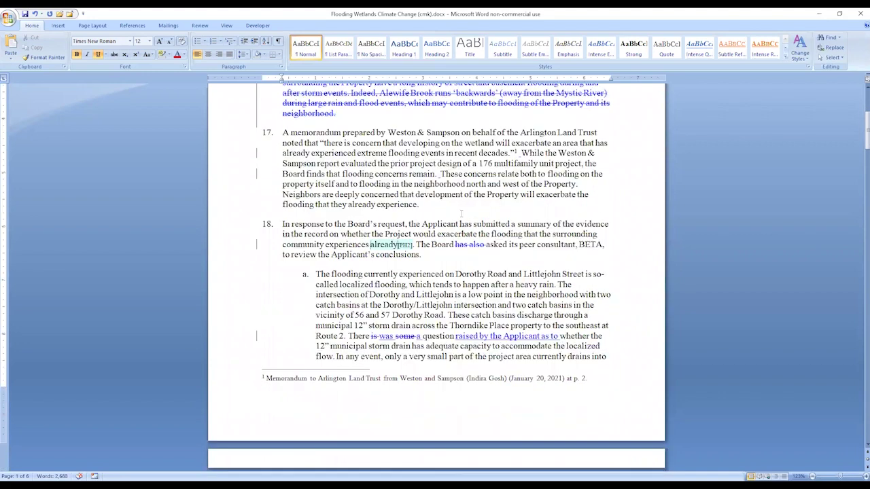
scroll(462, 216, "up", 4)
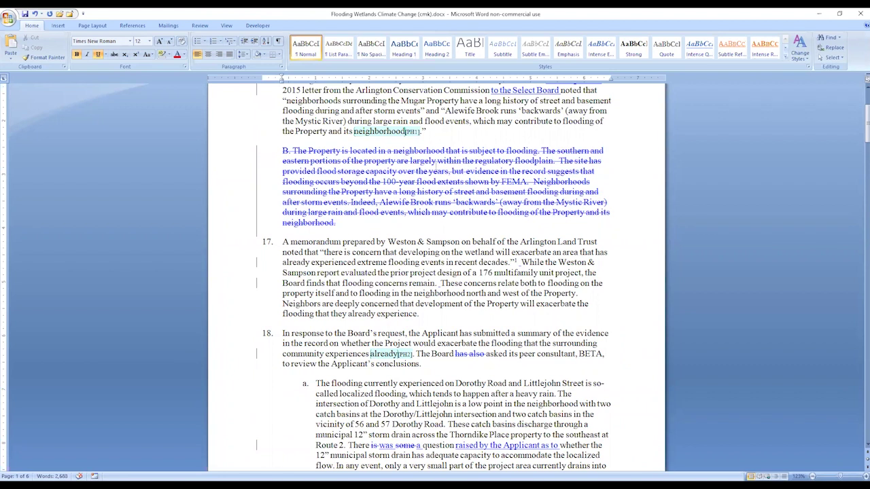
Delete the comment on 'neighborhood' in paragraph 16 and add a period before the closing quote.
right_click(413, 133)
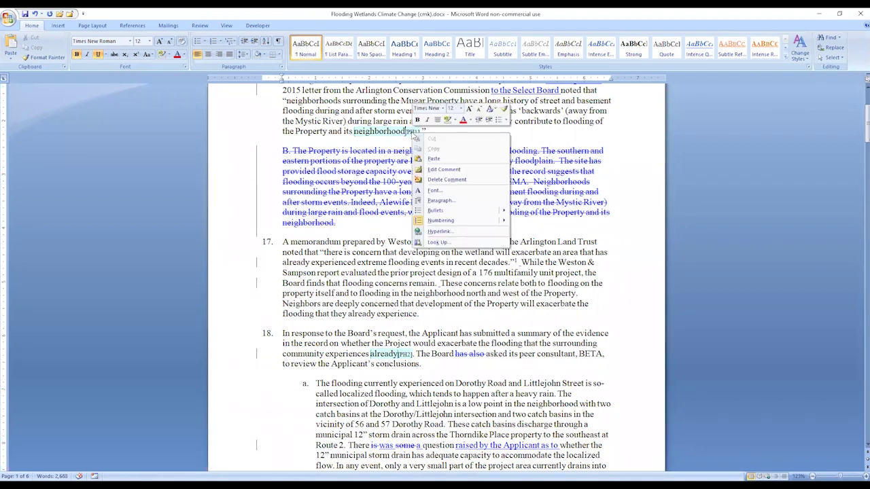
left_click(460, 181)
scroll(449, 134, "up", 2)
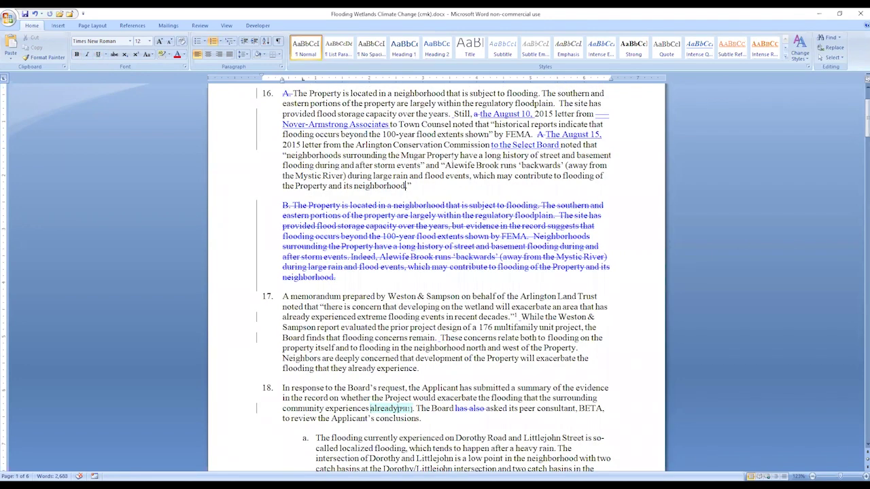
type(".")
scroll(462, 192, "up", 2)
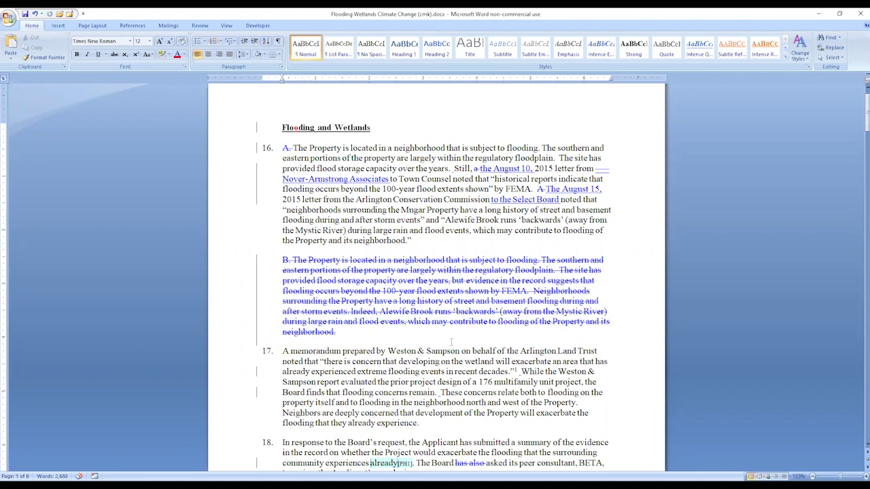
scroll(451, 342, "down", 5)
left_click(433, 172)
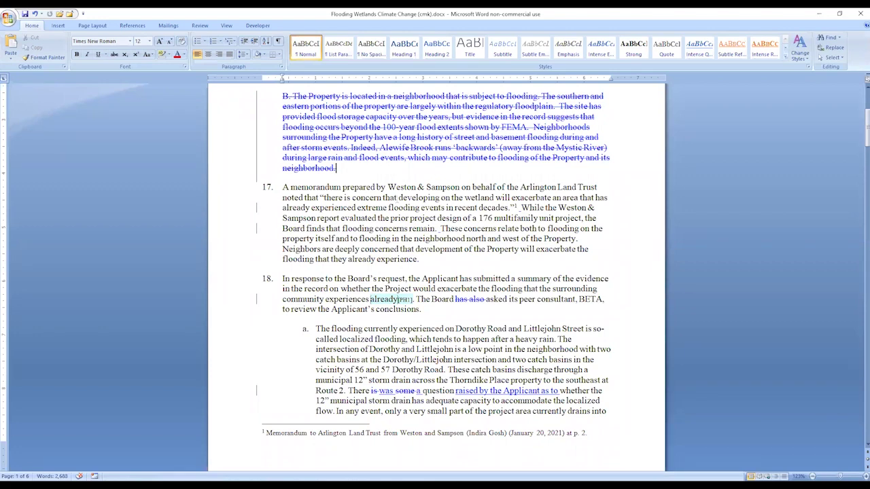
scroll(435, 272, "down", 20)
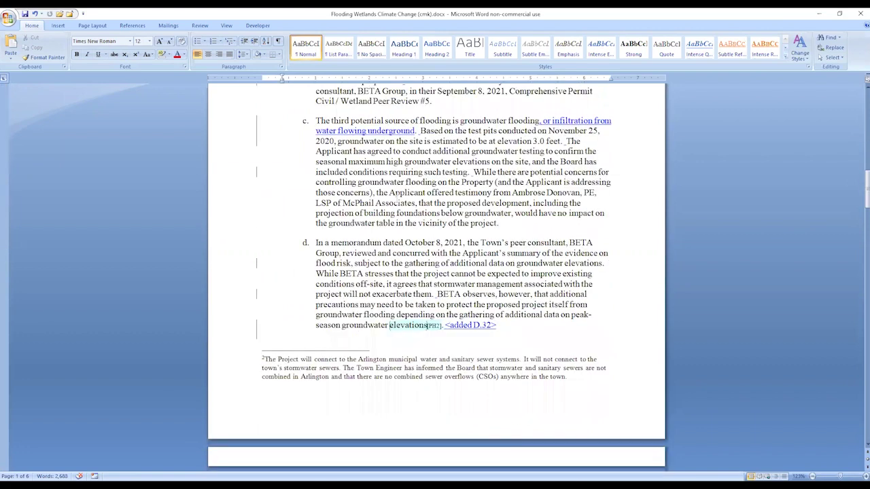
scroll(397, 197, "down", 8)
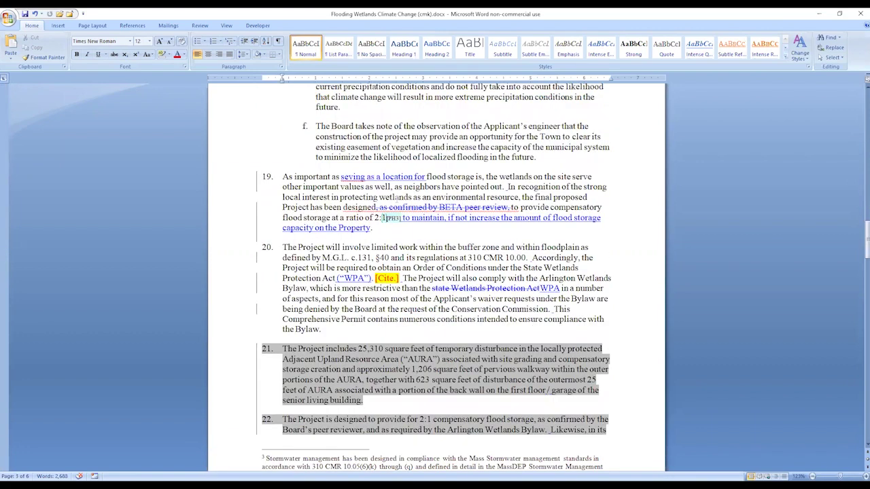
scroll(396, 197, "down", 1)
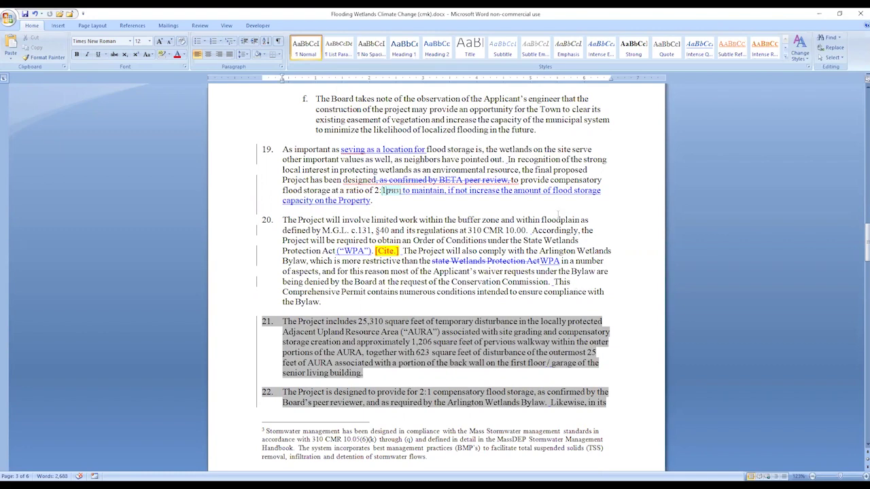
scroll(559, 217, "down", 4)
scroll(559, 216, "down", 3)
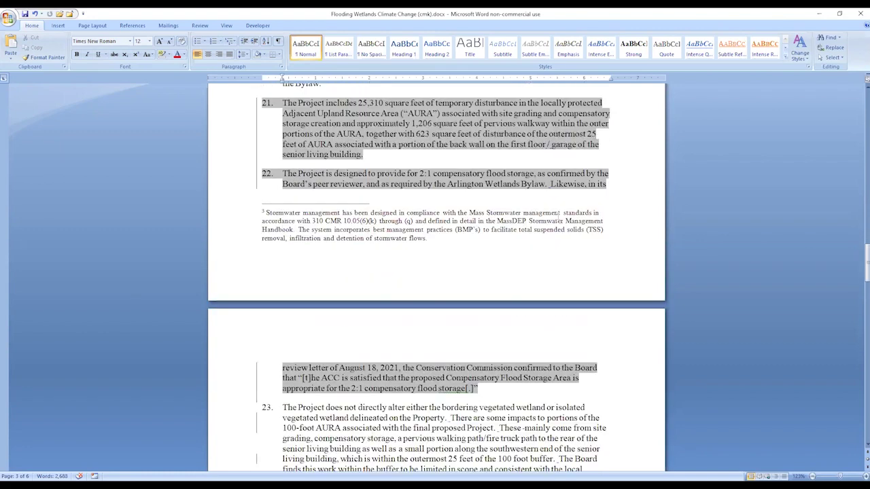
scroll(558, 216, "down", 6)
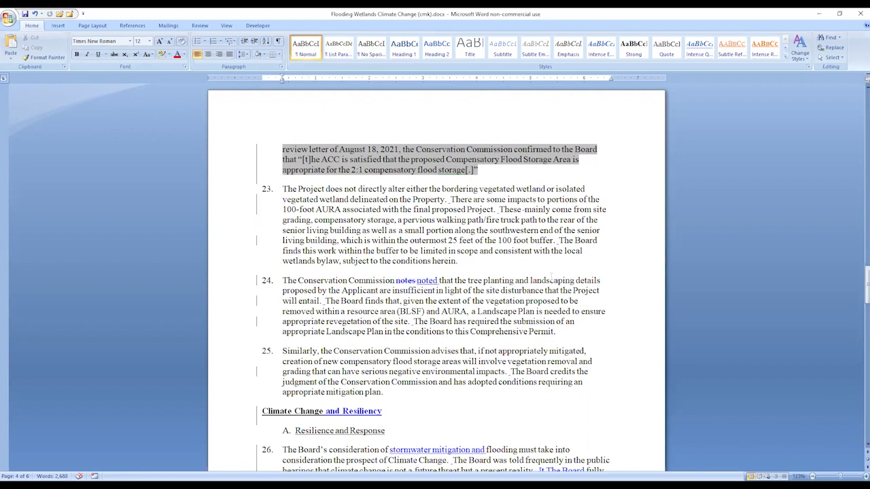
scroll(464, 331, "down", 6)
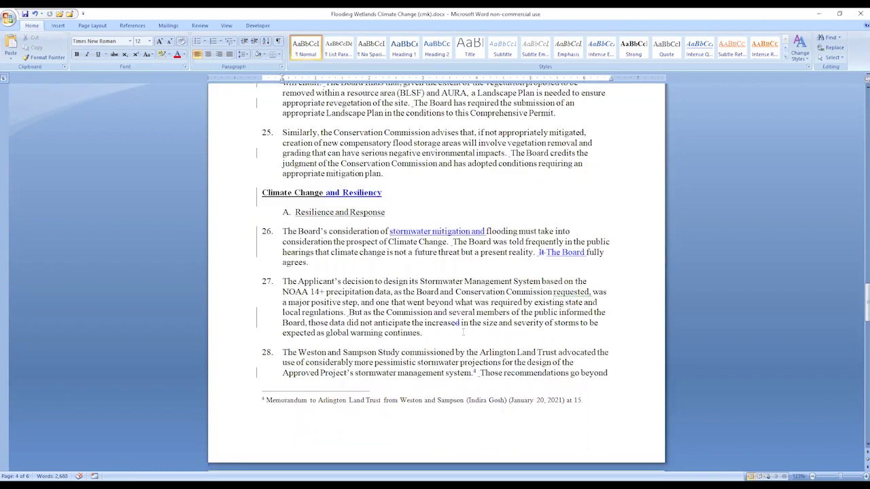
scroll(463, 331, "down", 2)
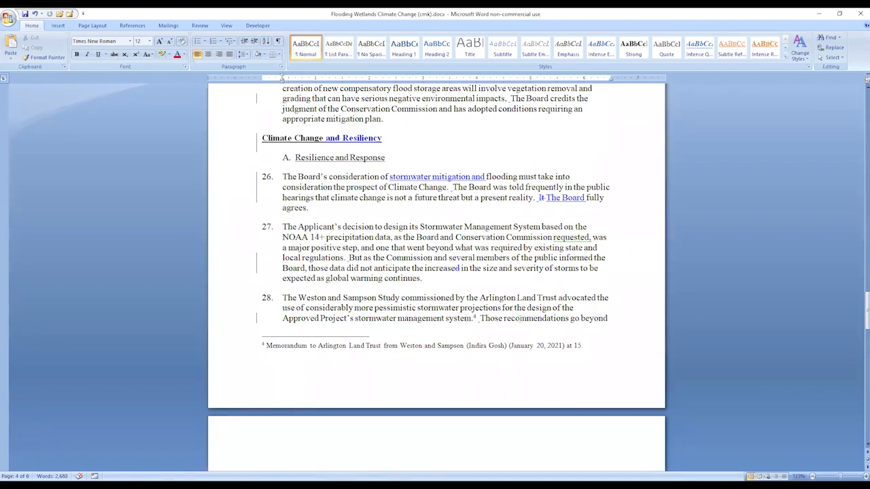
scroll(519, 319, "down", 2)
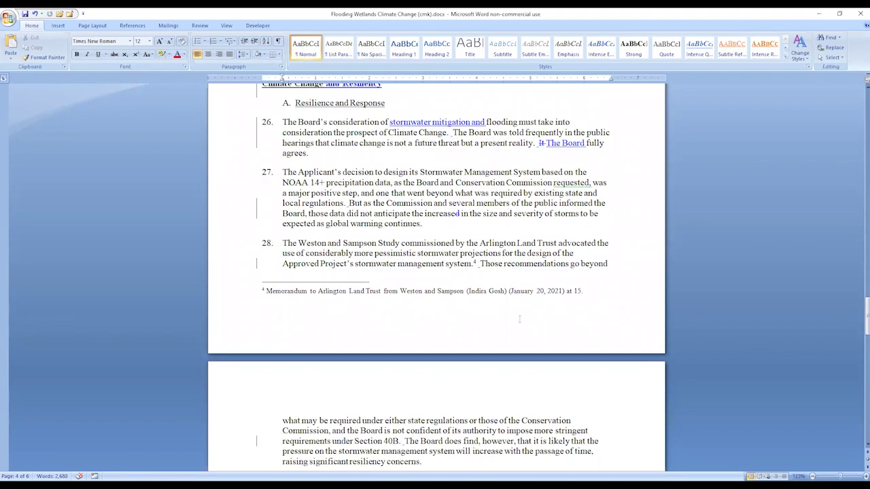
scroll(519, 319, "down", 3)
scroll(520, 319, "down", 7)
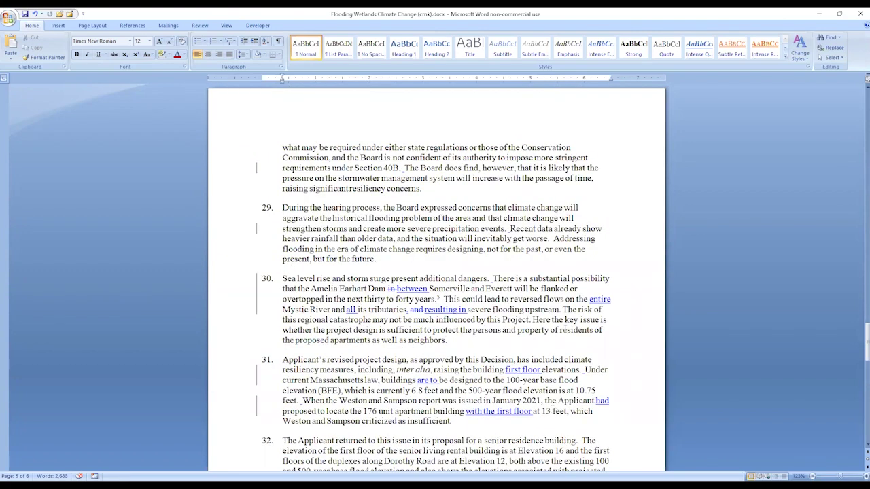
scroll(559, 291, "down", 1)
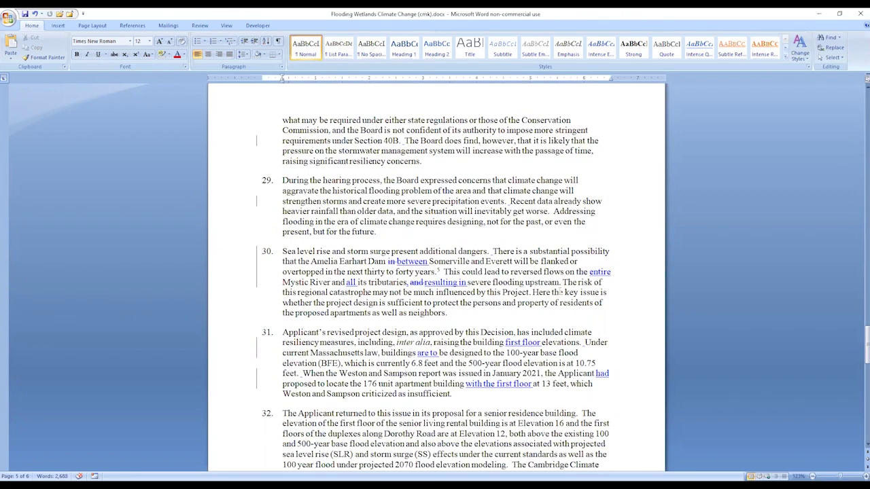
scroll(560, 291, "down", 2)
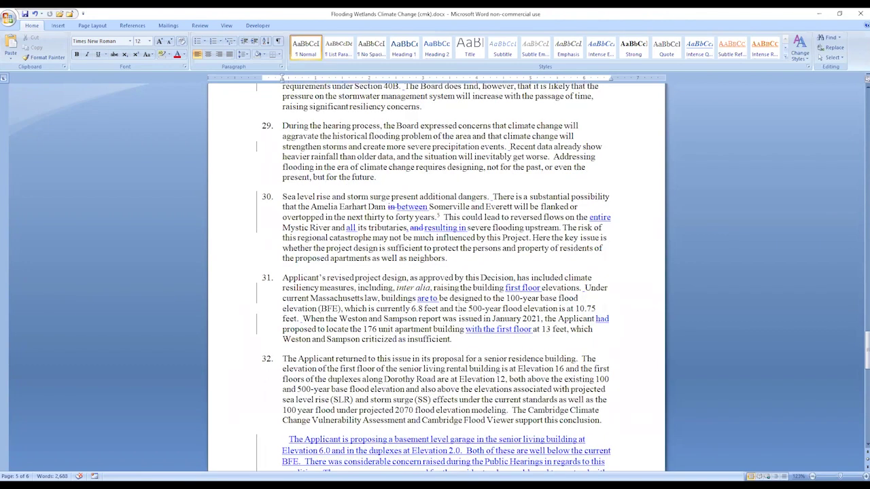
scroll(458, 308, "down", 4)
scroll(460, 306, "down", 12)
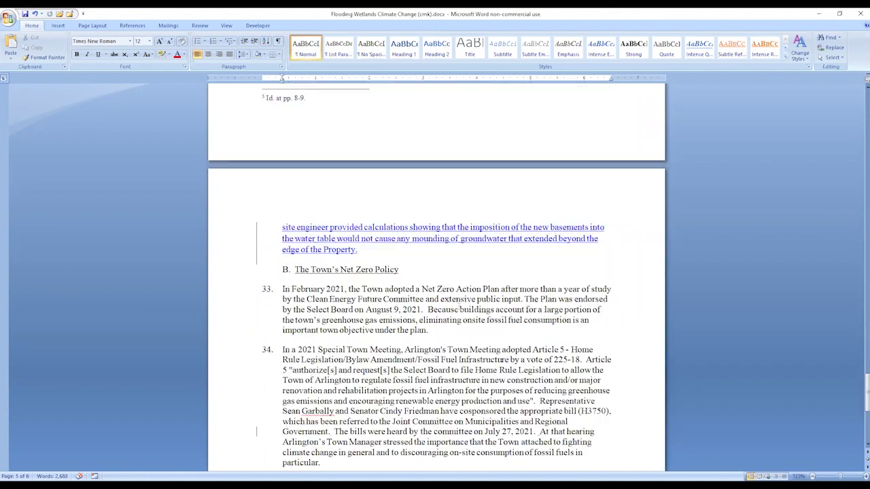
scroll(460, 309, "down", 5)
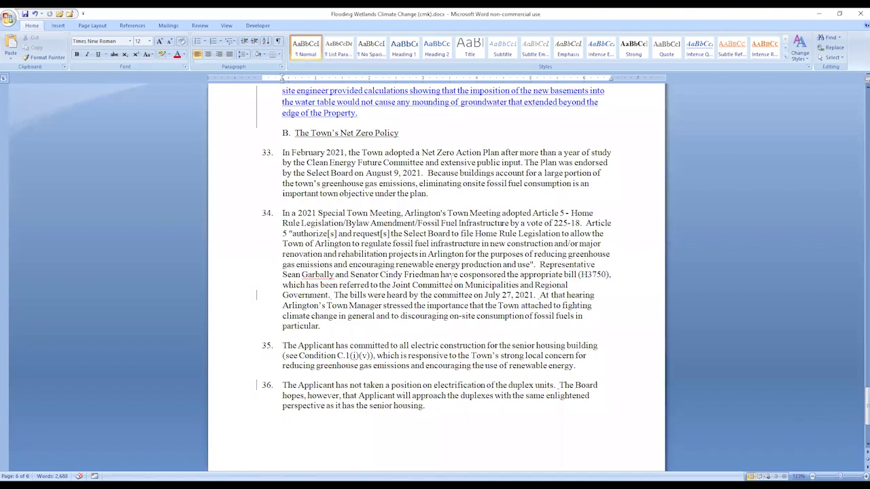
scroll(451, 274, "down", 2)
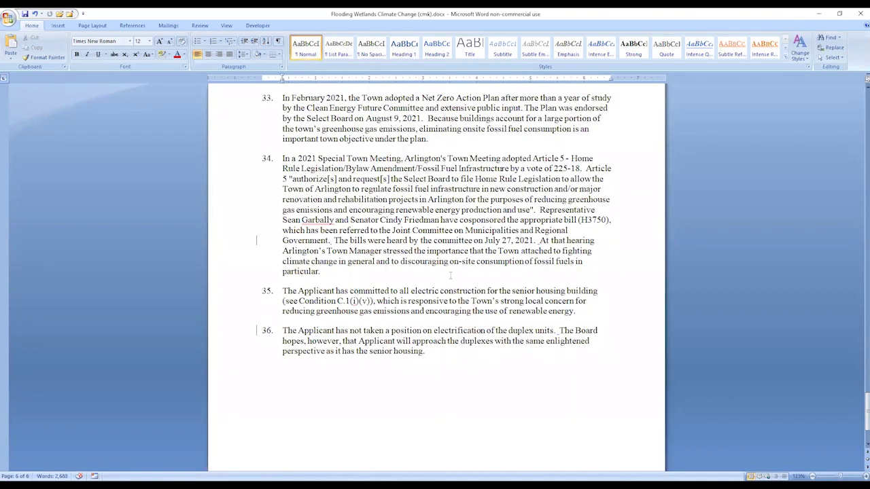
scroll(450, 272, "up", 1)
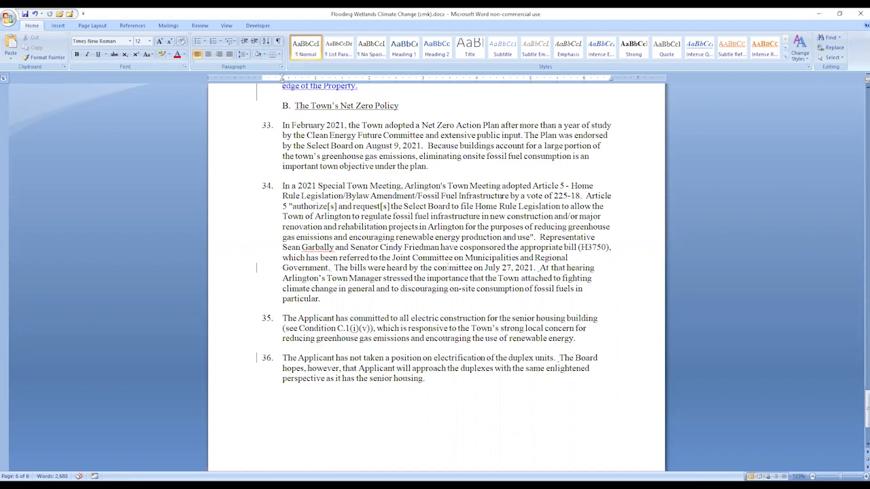
Scroll past the Climate Change section to B. The Town's Net Zero Policy, findings 33–36.
scroll(447, 265, "up", 2)
scroll(447, 261, "up", 4)
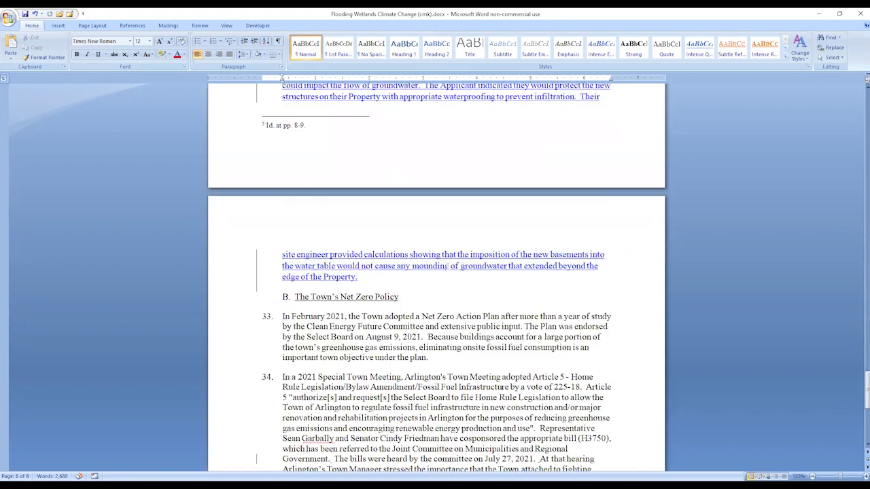
scroll(447, 265, "up", 15)
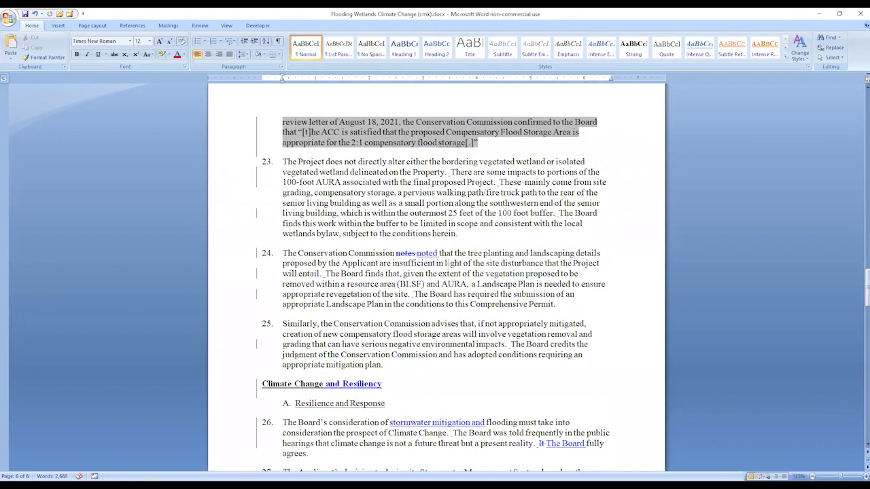
scroll(448, 264, "up", 10)
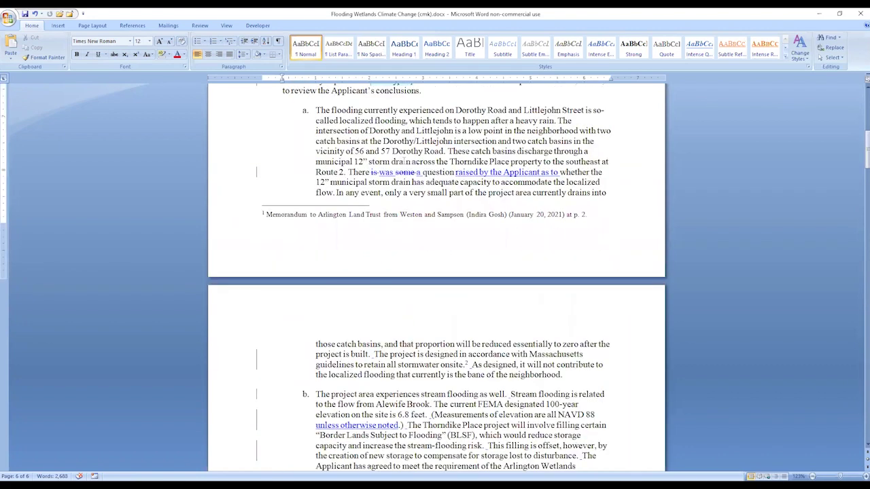
scroll(401, 146, "up", 15)
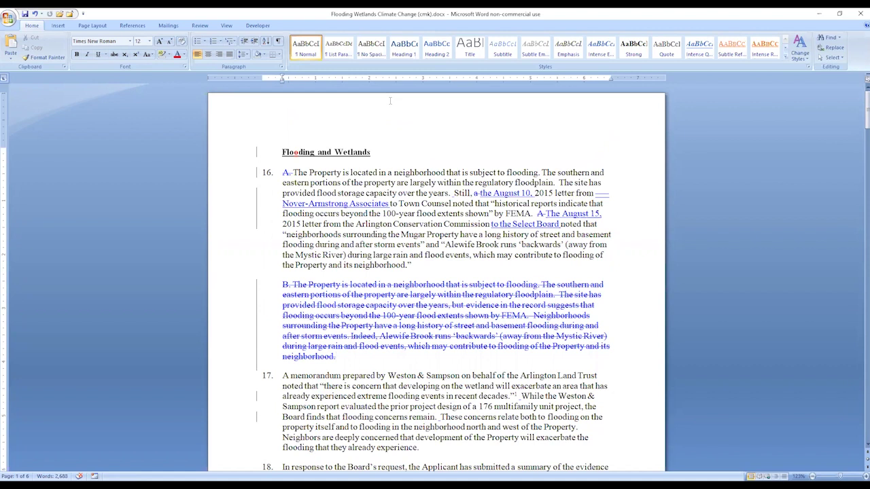
scroll(400, 175, "down", 20)
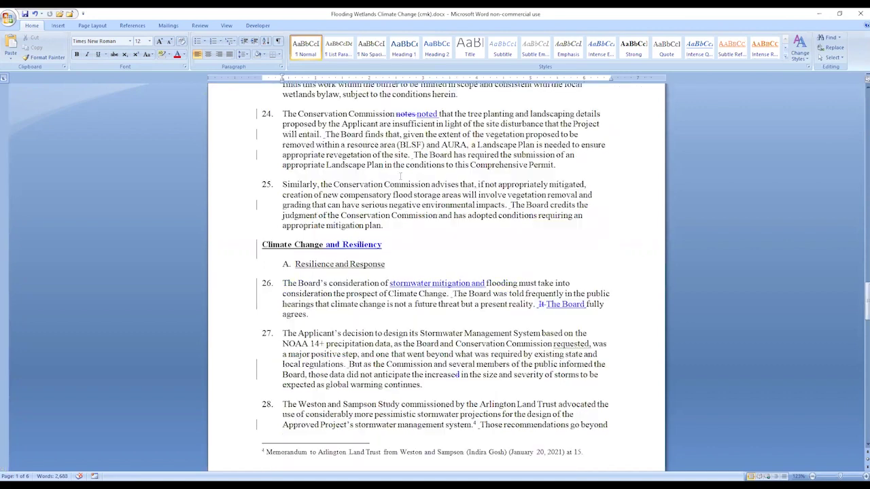
scroll(401, 176, "down", 12)
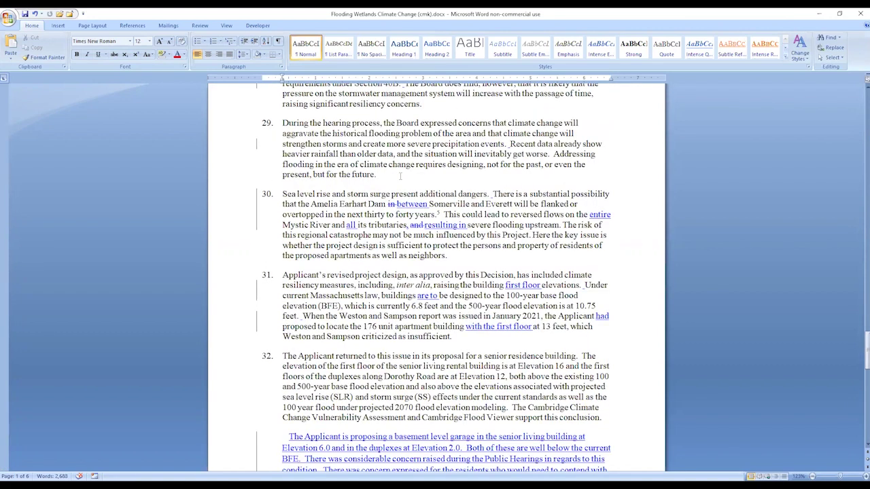
scroll(400, 176, "down", 15)
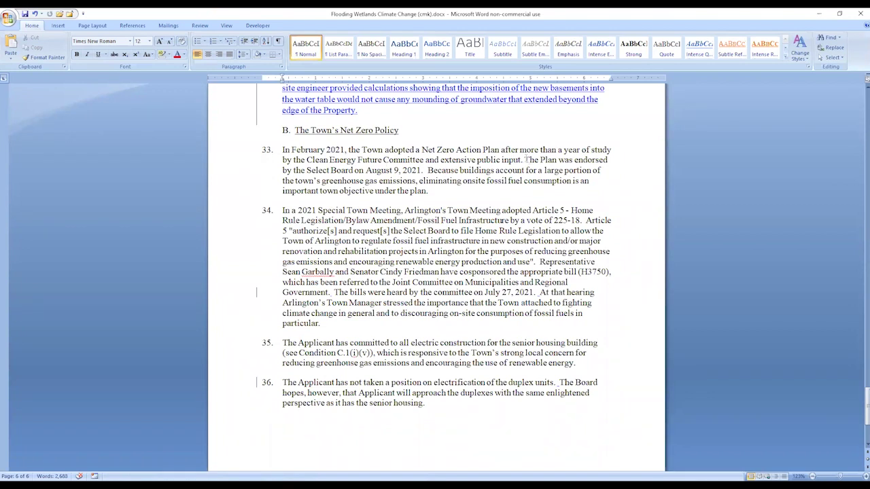
Insert '(to reduce greenhouse gas emissions to a net zero)' after 'Net Zero Action Plan' in paragraph 33.
left_click(525, 159)
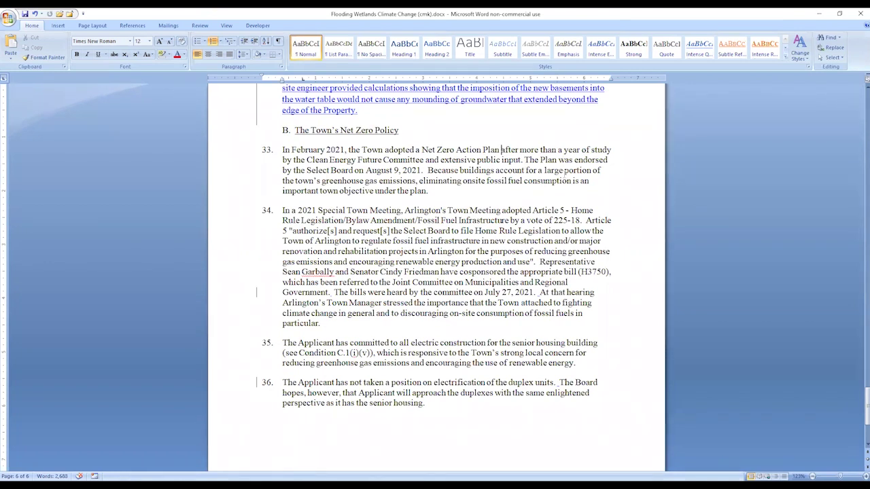
type("(")
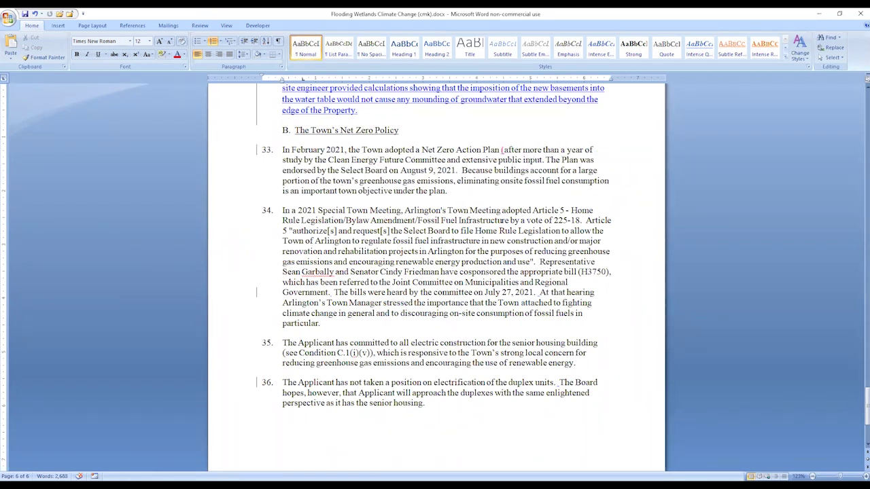
type("to")
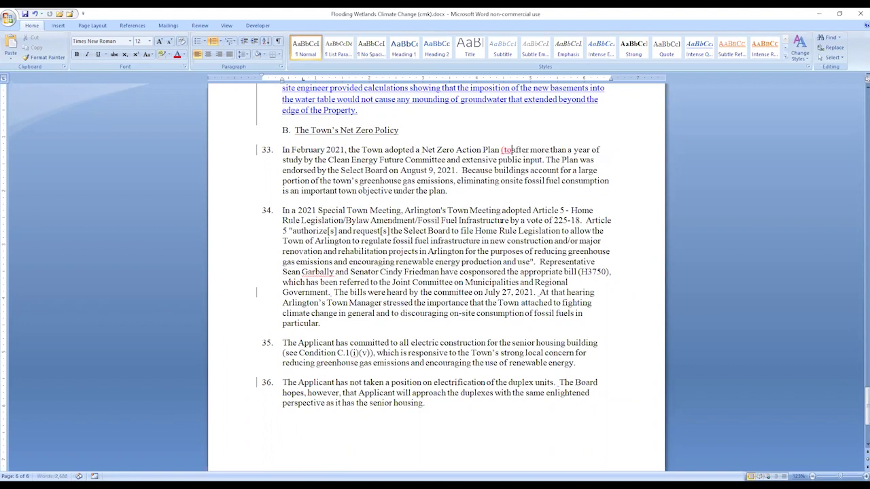
type(" reduce")
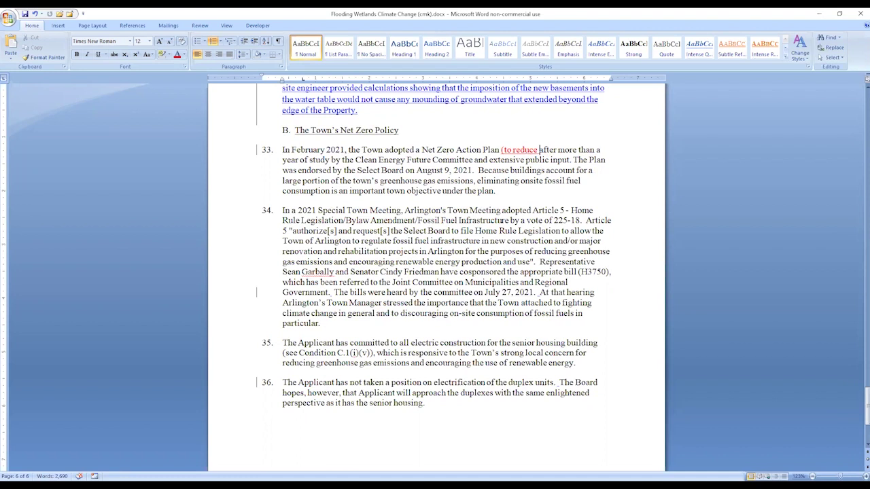
type(" carbo")
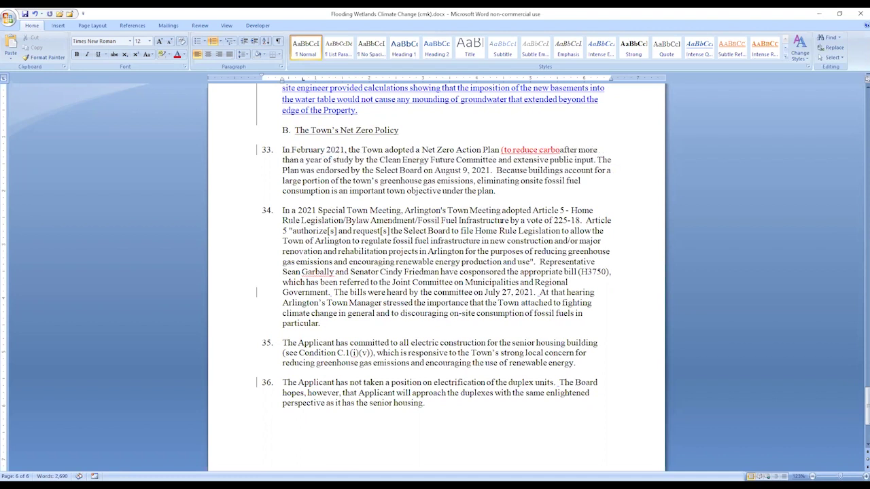
type("n emissions)")
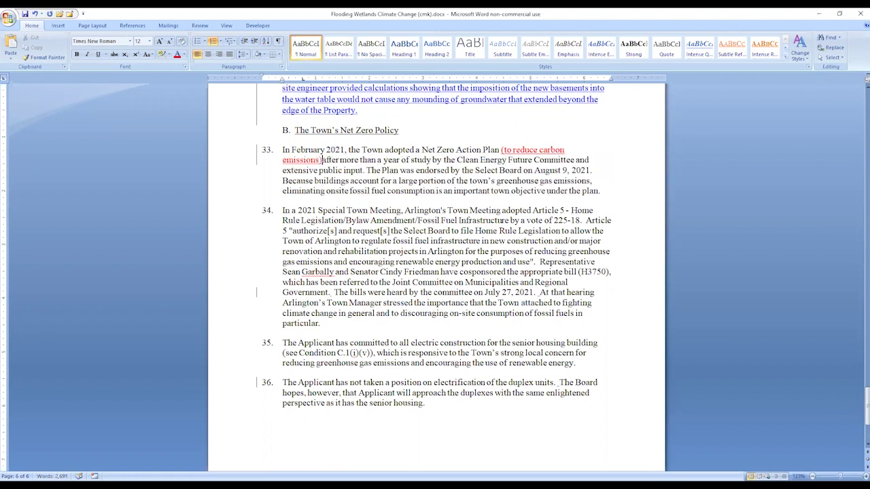
key("BackSpace")
key("BackSpace")
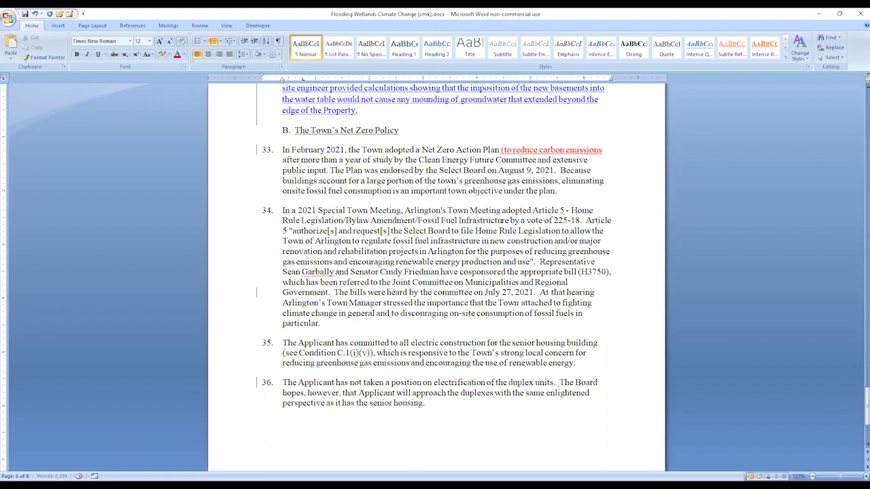
type("to a net")
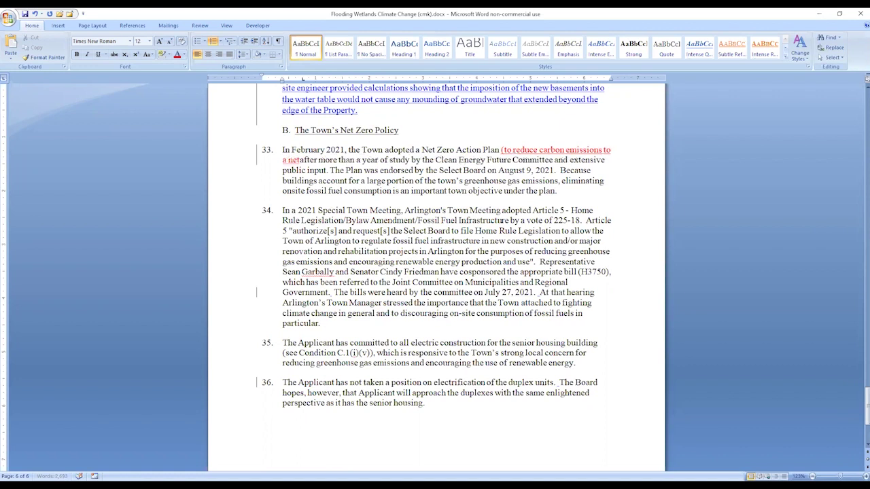
type(" zero")
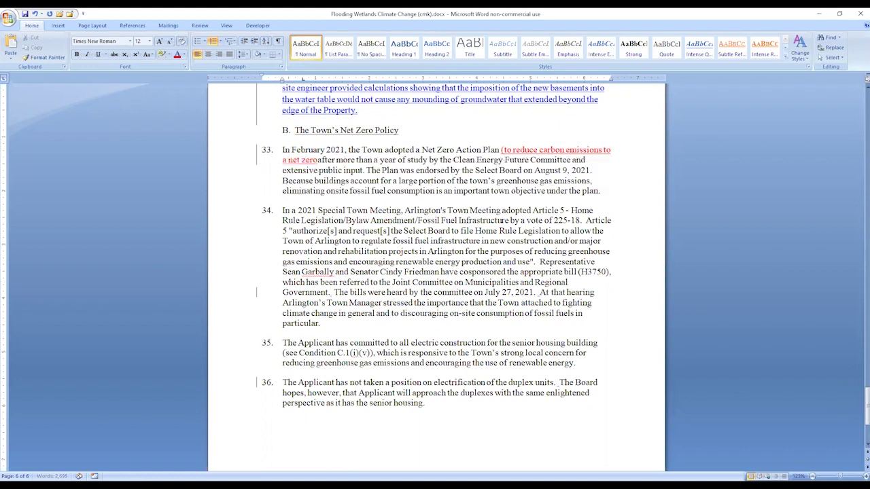
type(")")
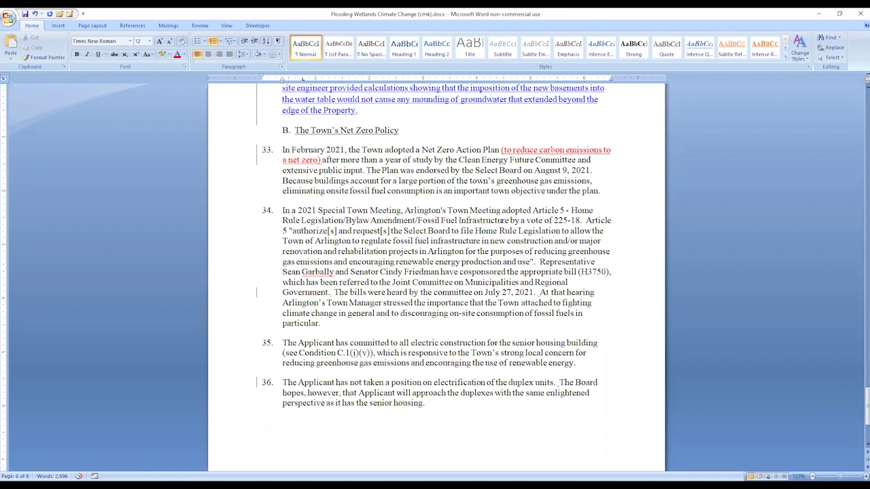
double_click(554, 151)
type("gree")
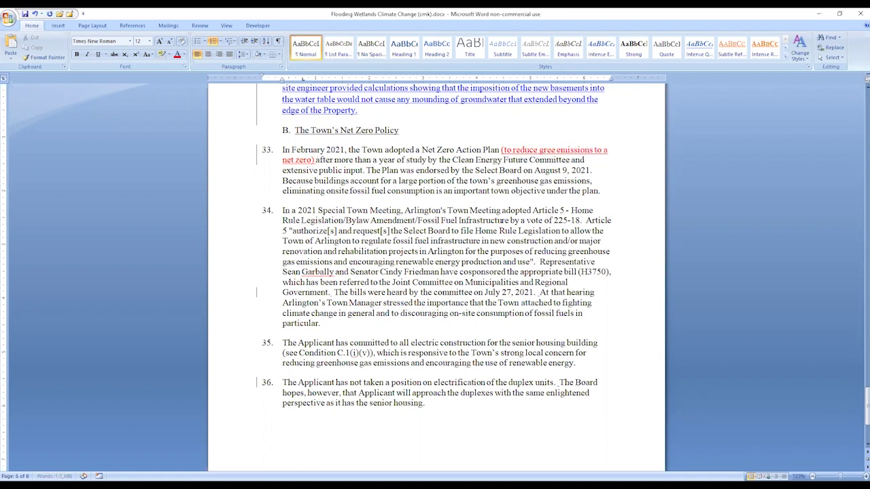
type("nhouse gas")
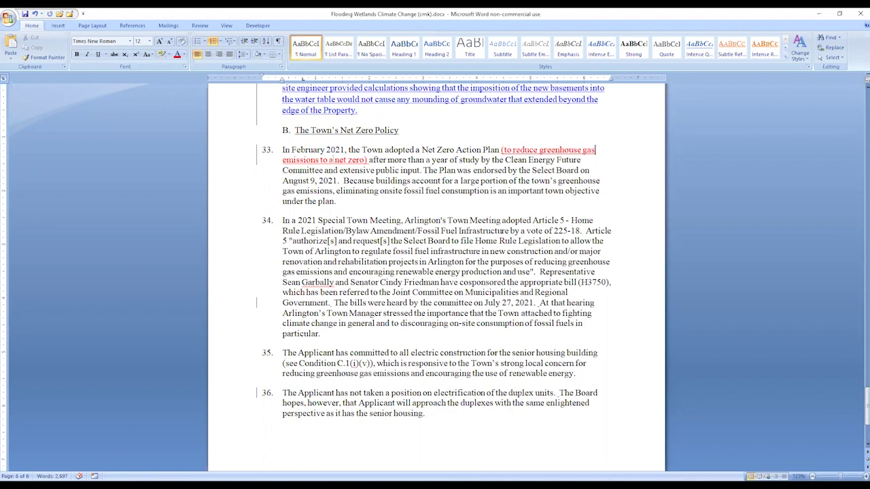
Hyphenate 'onsite' to 'on-site' in finding 33's fossil fuel consumption sentence as a tracked change.
scroll(461, 182, "up", 15)
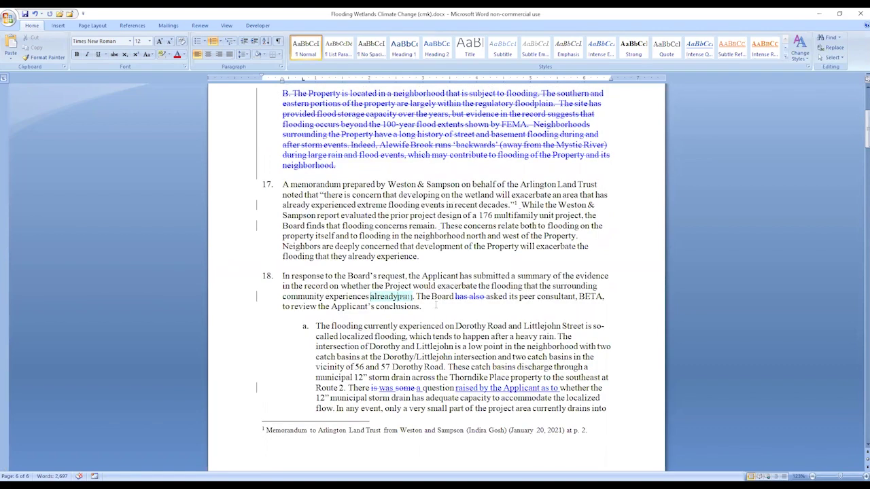
scroll(436, 305, "up", 8)
scroll(435, 295, "down", 12)
scroll(436, 294, "down", 2)
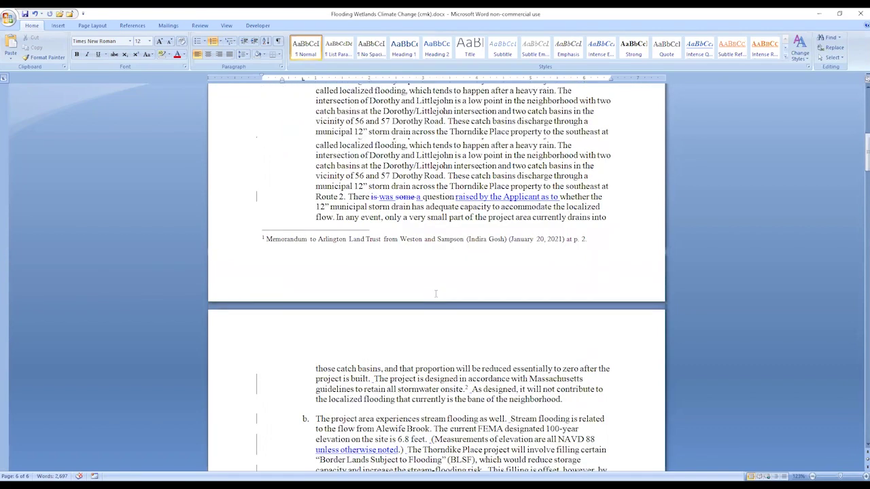
scroll(436, 294, "down", 15)
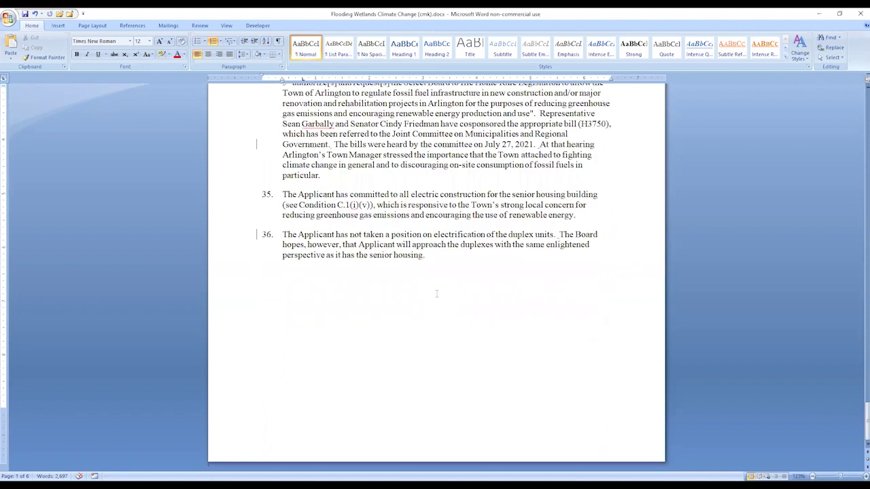
scroll(437, 294, "up", 4)
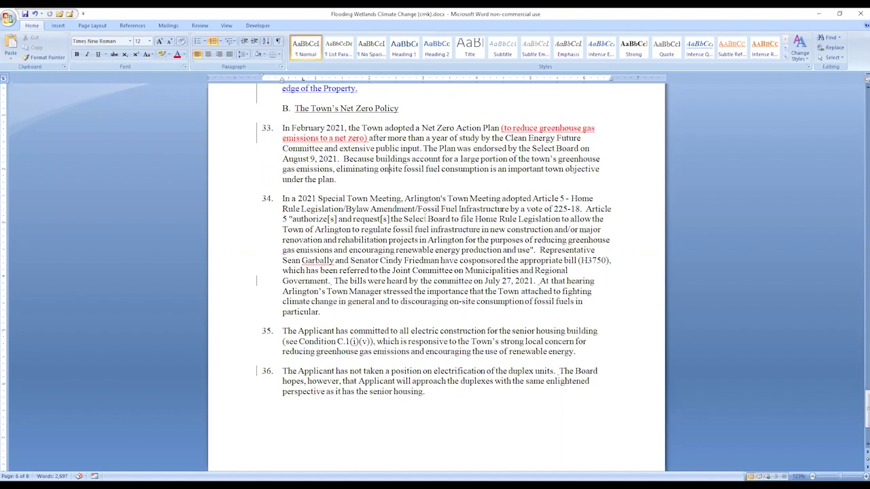
type("-")
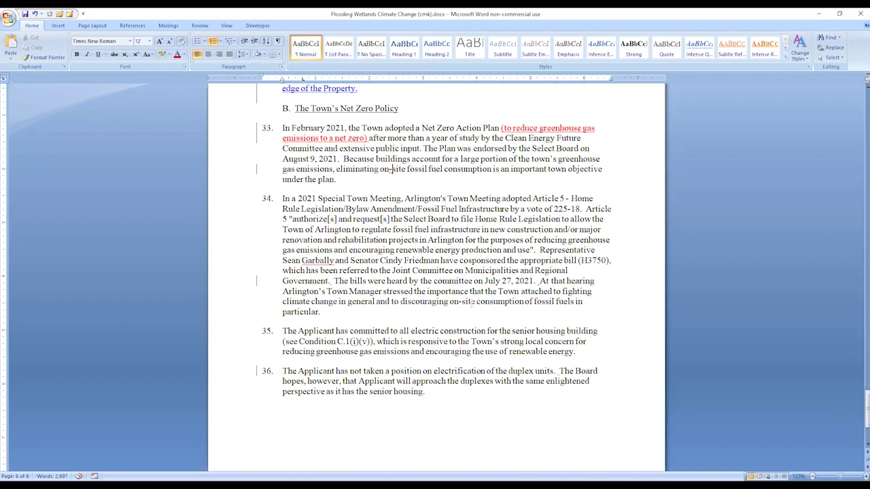
left_click(403, 219)
scroll(480, 318, "up", 3)
scroll(481, 318, "up", 8)
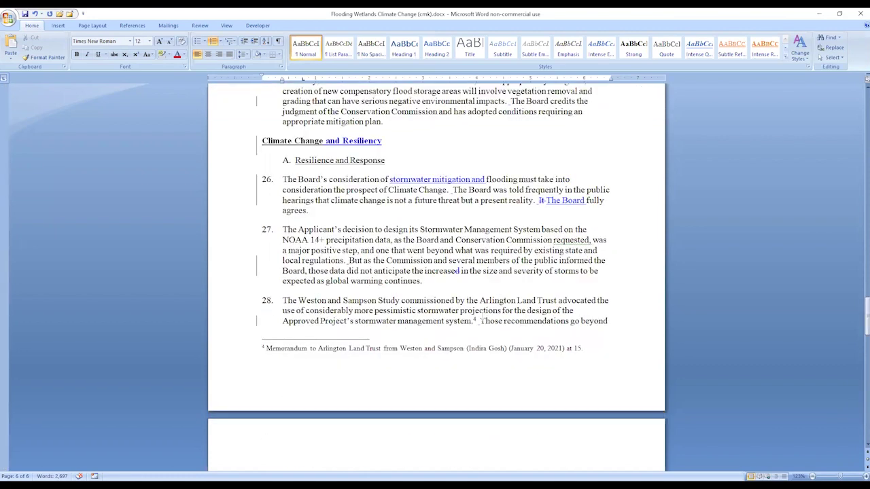
scroll(481, 319, "up", 10)
scroll(275, 208, "up", 5)
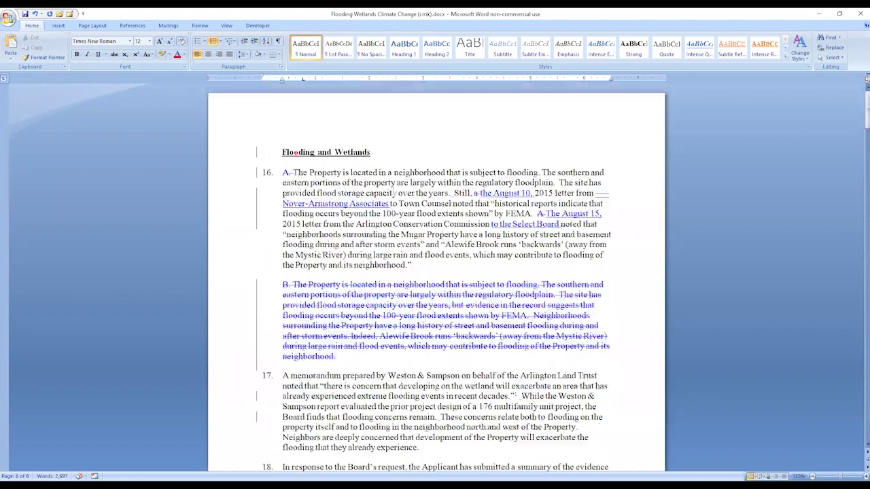
scroll(460, 165, "down", 6)
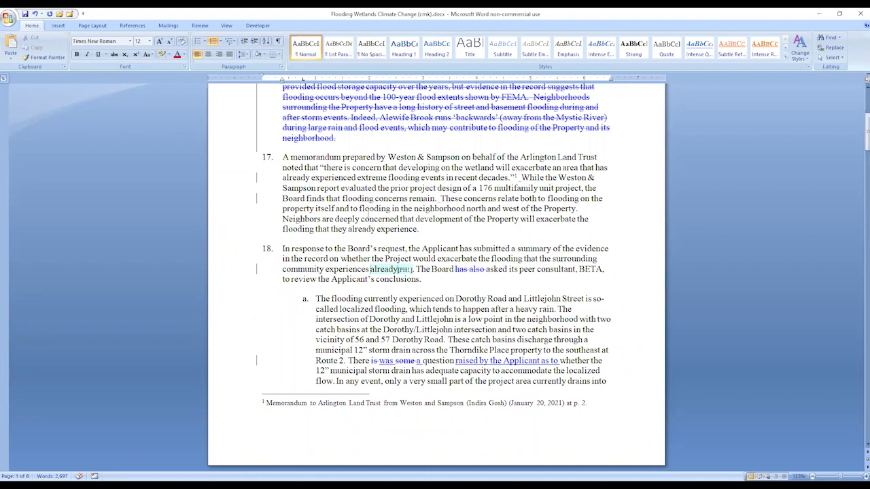
scroll(412, 318, "down", 4)
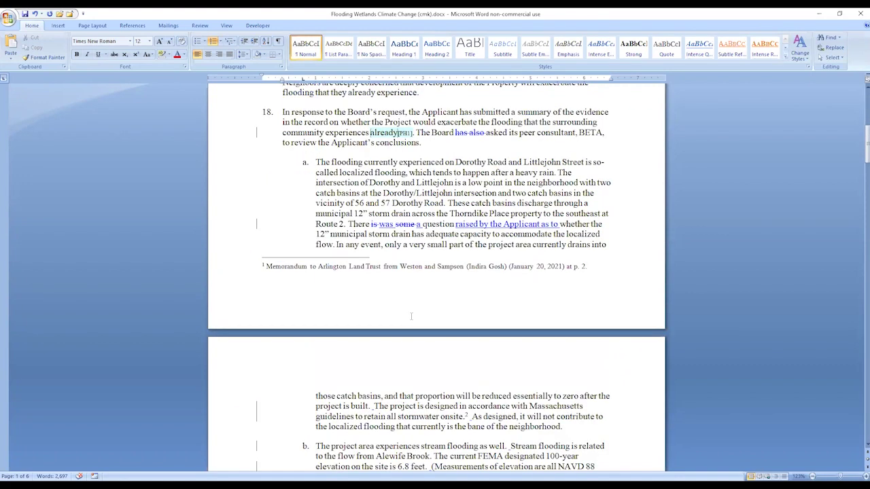
scroll(379, 204, "up", 2)
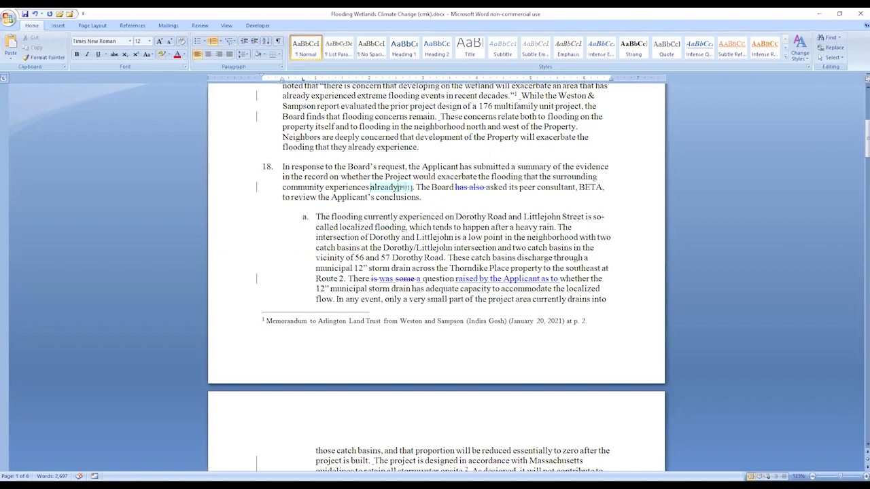
mouse_move(398, 187)
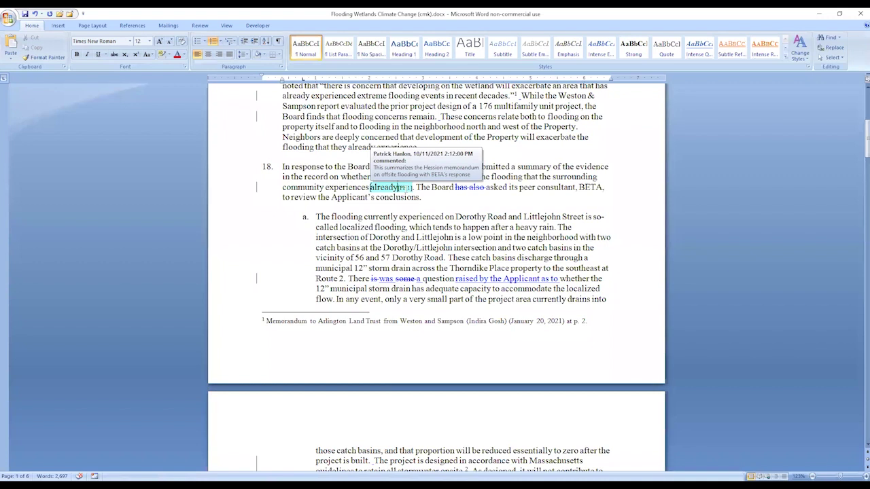
Remove the reviewer comment on the word 'already' in finding 18.
right_click(407, 188)
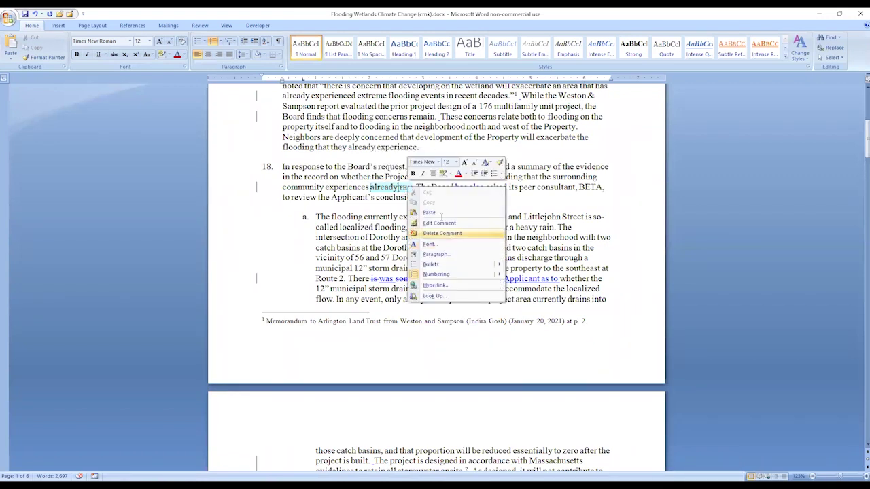
left_click(442, 233)
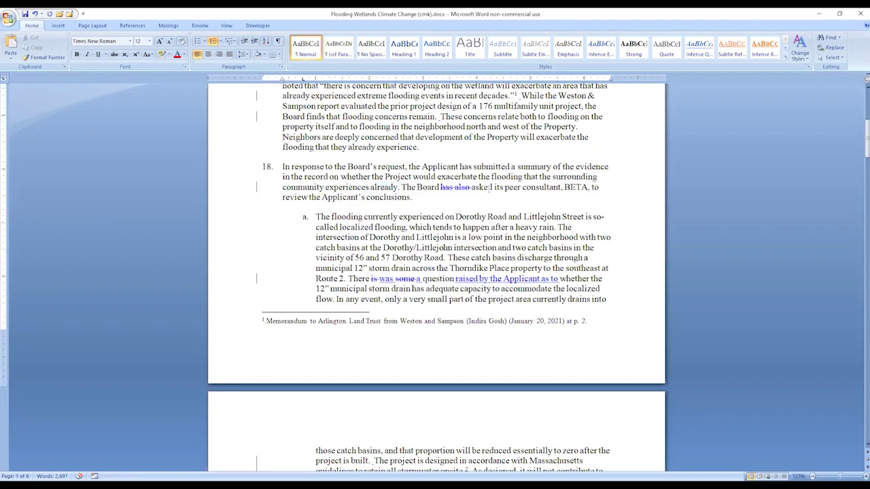
scroll(505, 115, "down", 3)
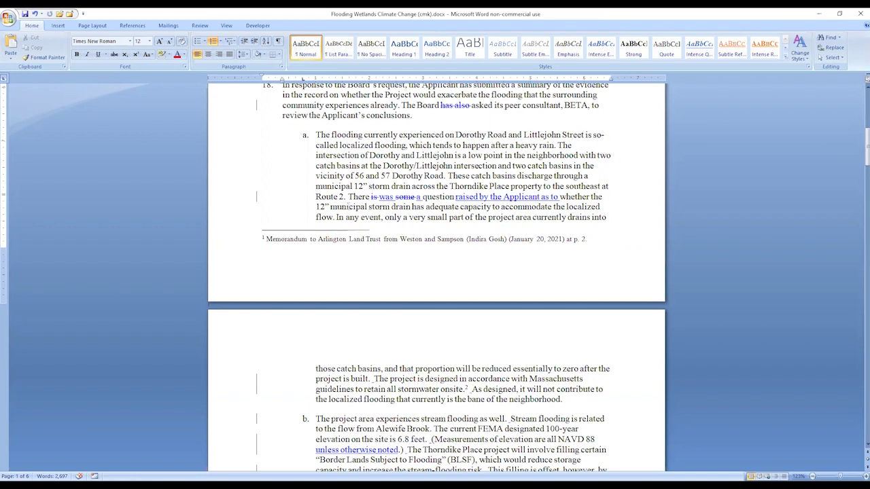
Place the cursor before 'whether' in finding 18a and show the Review ribbon.
left_click(399, 105)
left_click(488, 215)
left_click(590, 197)
left_click(200, 25)
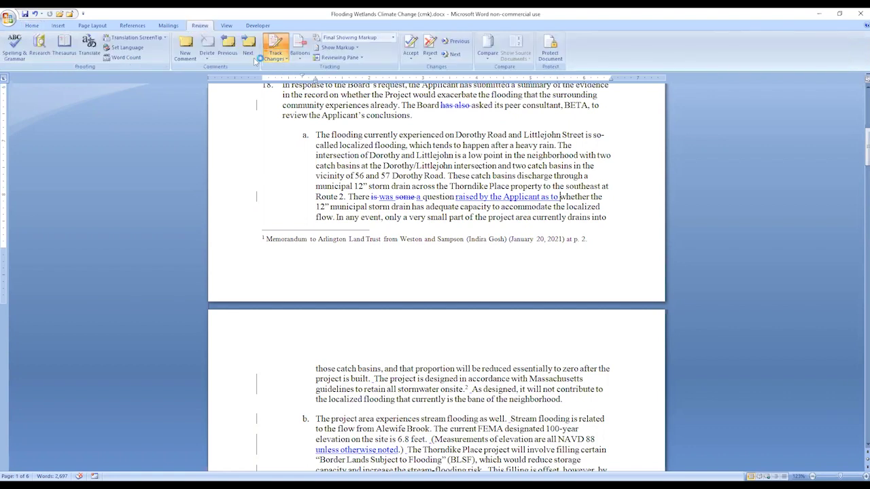
Comment on 'whether' in finding 18a that a colleague will follow up, then close the Reviewing Pane.
left_click(185, 47)
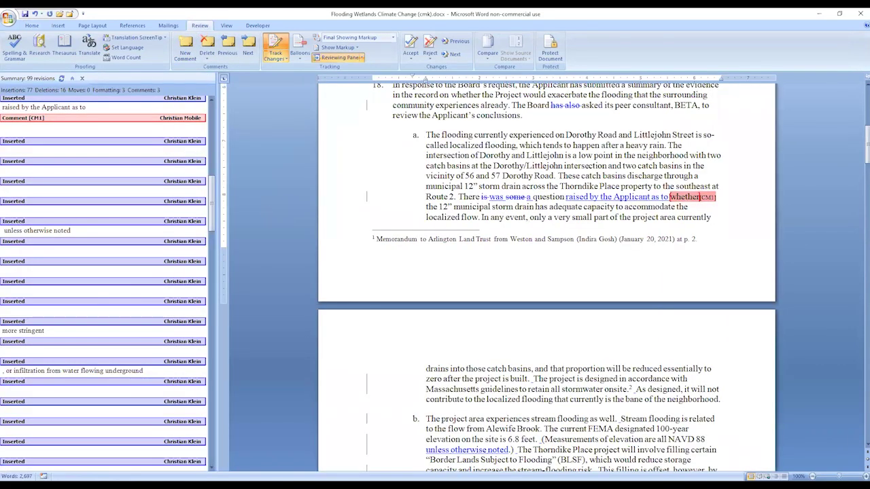
type("Pat to follow up")
left_click(339, 57)
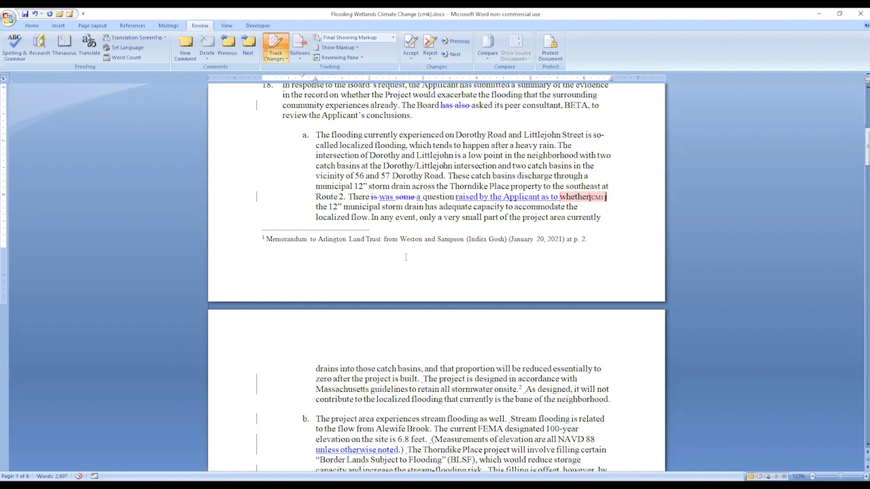
Scroll down to read the stream and groundwater flooding subsections 18b through 18d on page 2.
scroll(406, 257, "down", 1)
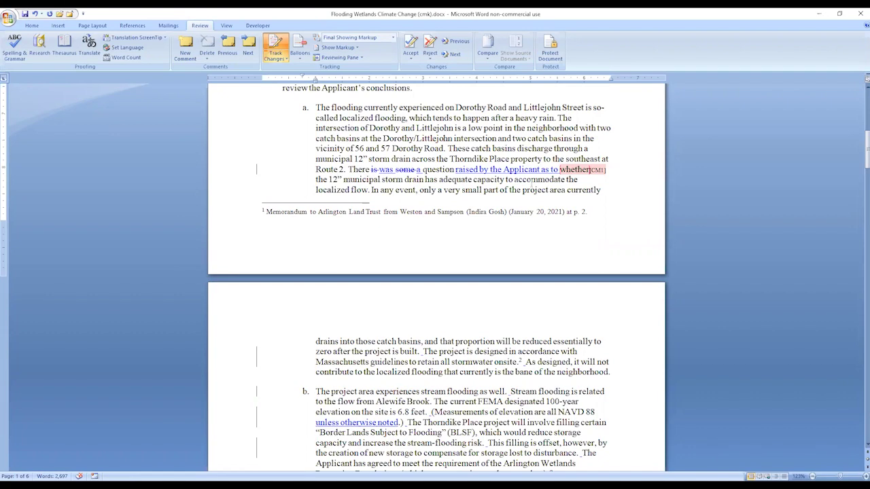
scroll(439, 189, "down", 1)
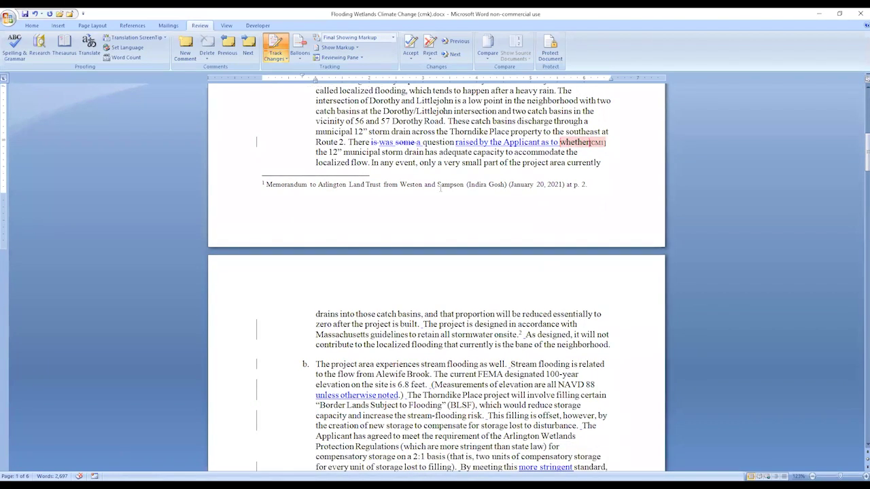
scroll(440, 190, "down", 7)
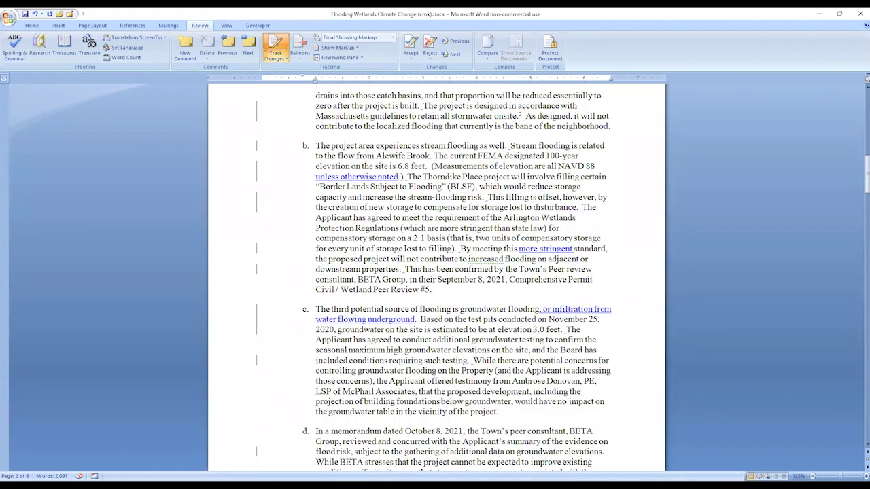
scroll(462, 147, "up", 8)
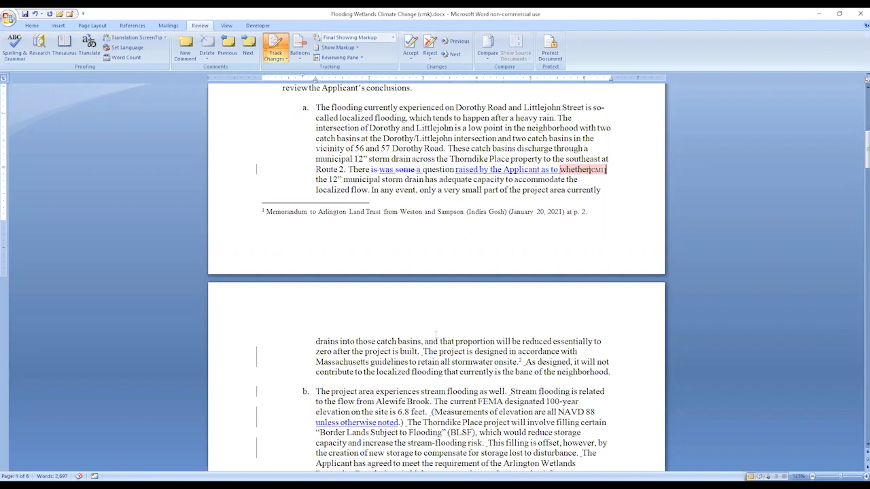
scroll(436, 335, "down", 6)
scroll(385, 221, "up", 3)
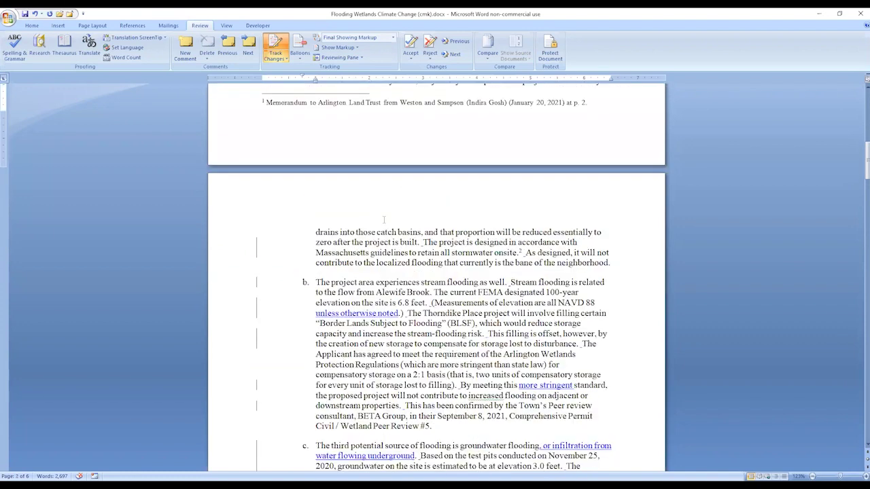
scroll(368, 154, "down", 5)
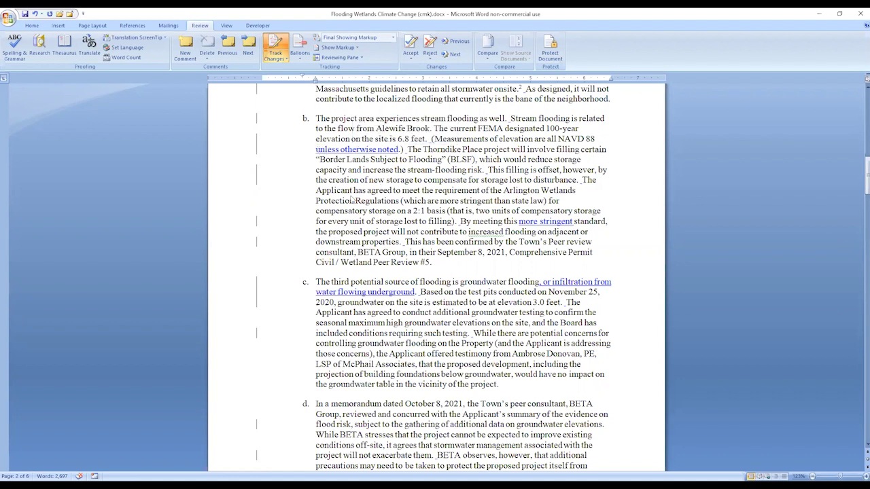
Reject the tracked insertion 'unless otherwise noted.' in finding 18b.
right_click(328, 151)
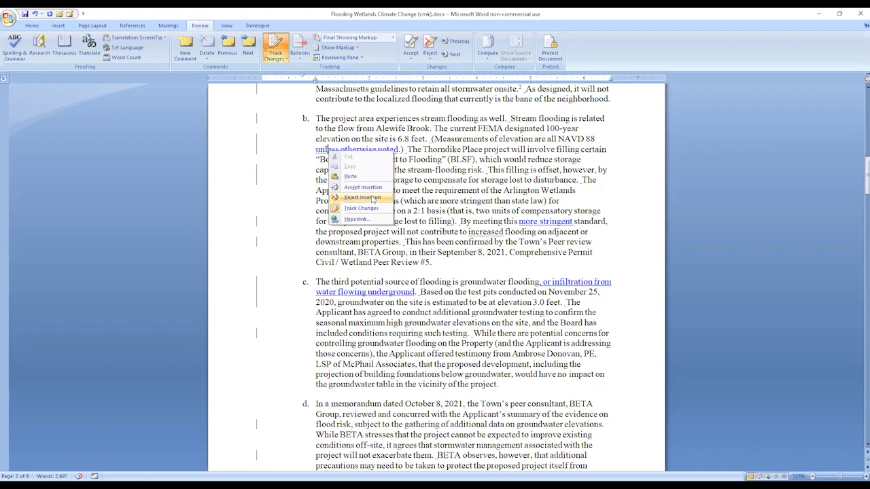
key("Return")
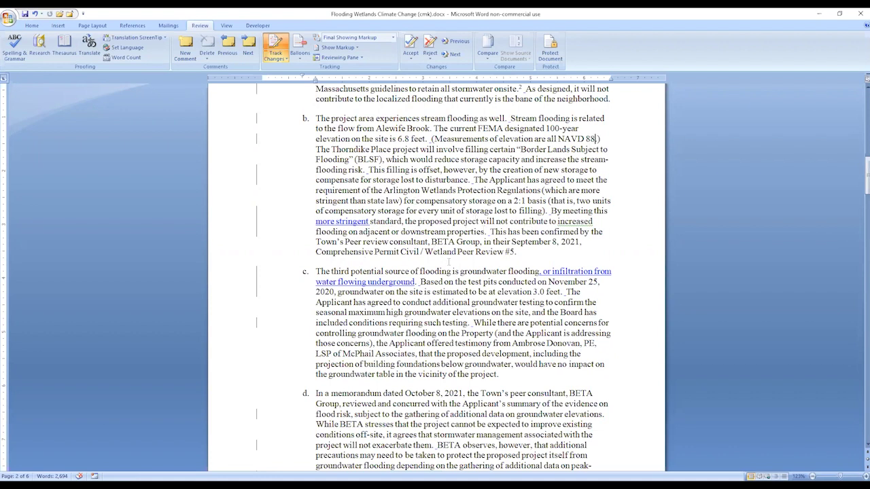
Scroll past subsections 18d–f to findings 19 and 20, reading the 'elevations' comment and '<added D.32>' tooltips.
scroll(422, 190, "down", 2)
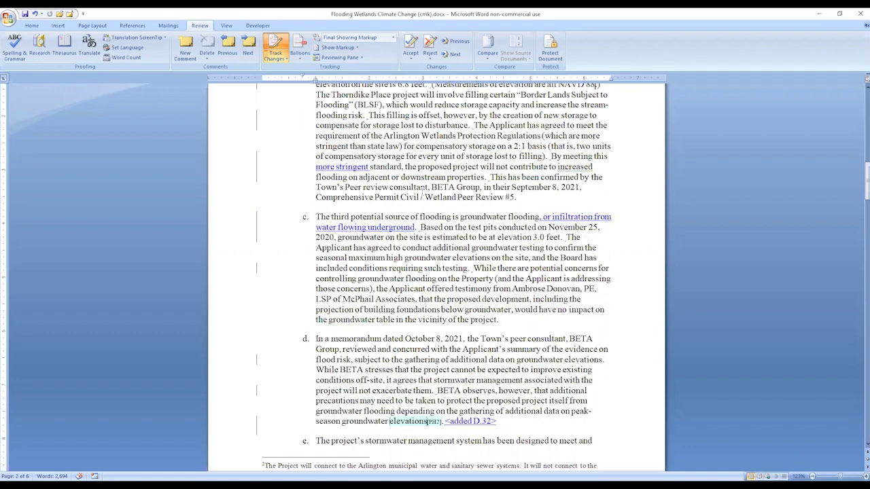
scroll(422, 190, "down", 1)
scroll(351, 135, "down", 2)
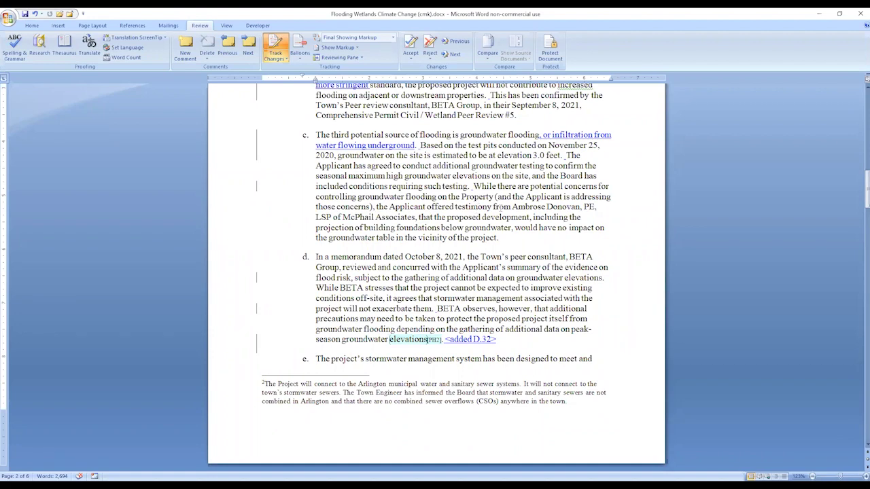
scroll(499, 196, "down", 2)
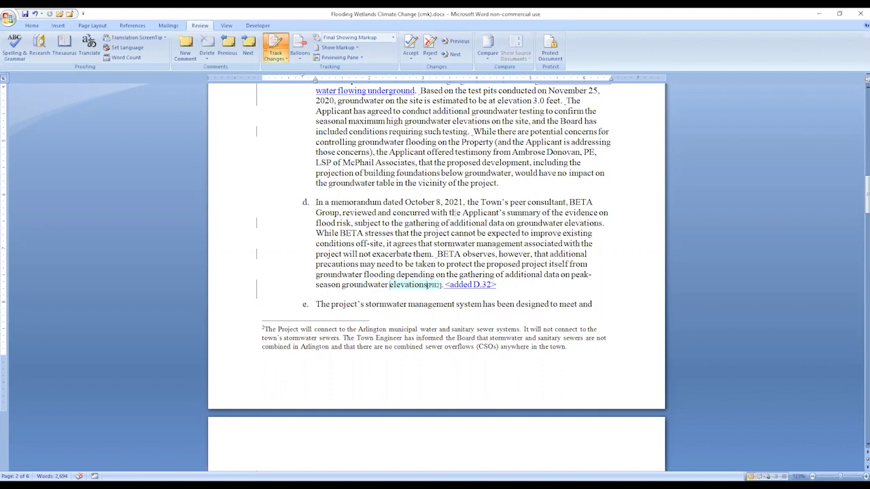
scroll(425, 223, "down", 2)
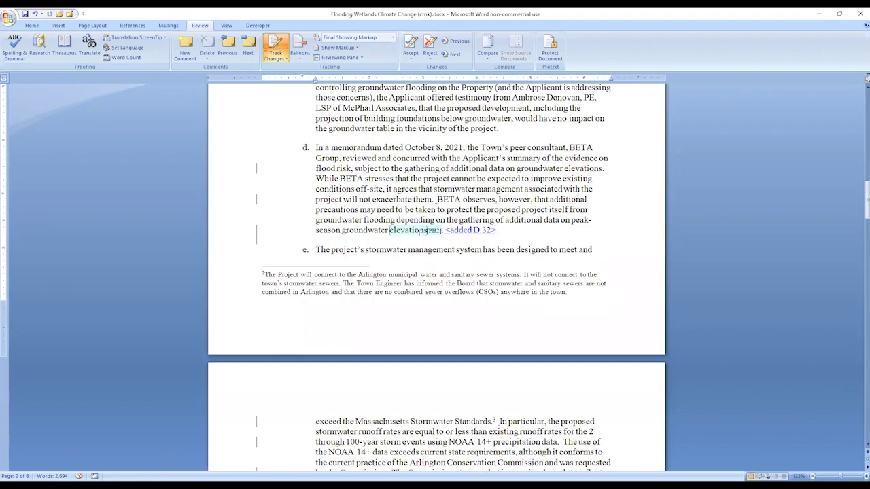
mouse_move(423, 230)
mouse_move(496, 213)
scroll(383, 223, "down", 2)
scroll(383, 223, "down", 3)
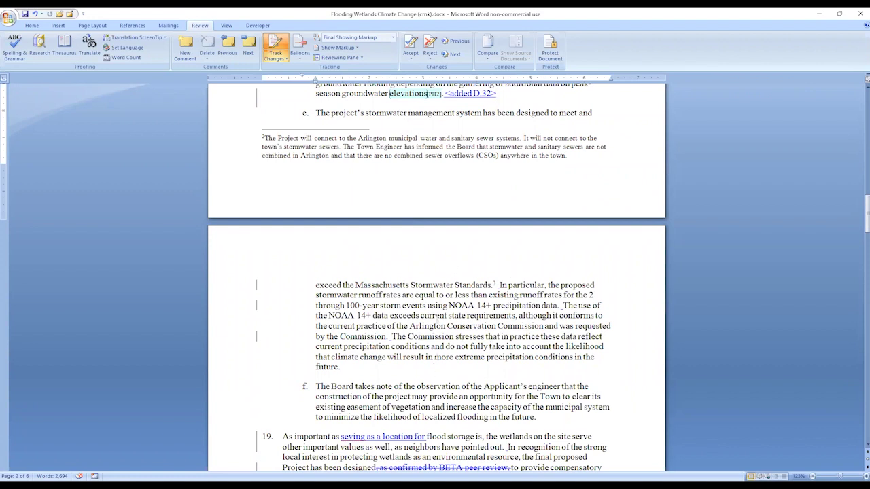
scroll(357, 326, "down", 3)
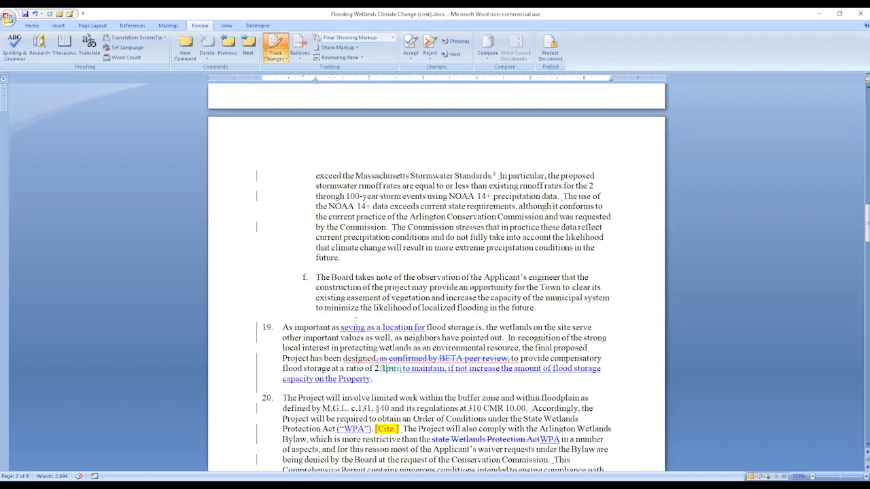